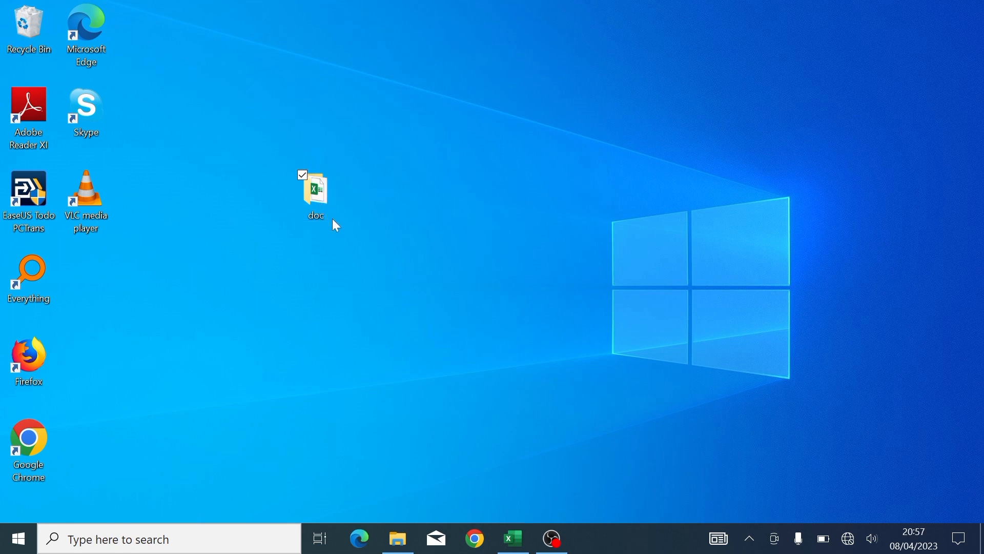
- Restore the Book1 Excel window from the taskbar
click(507, 547)
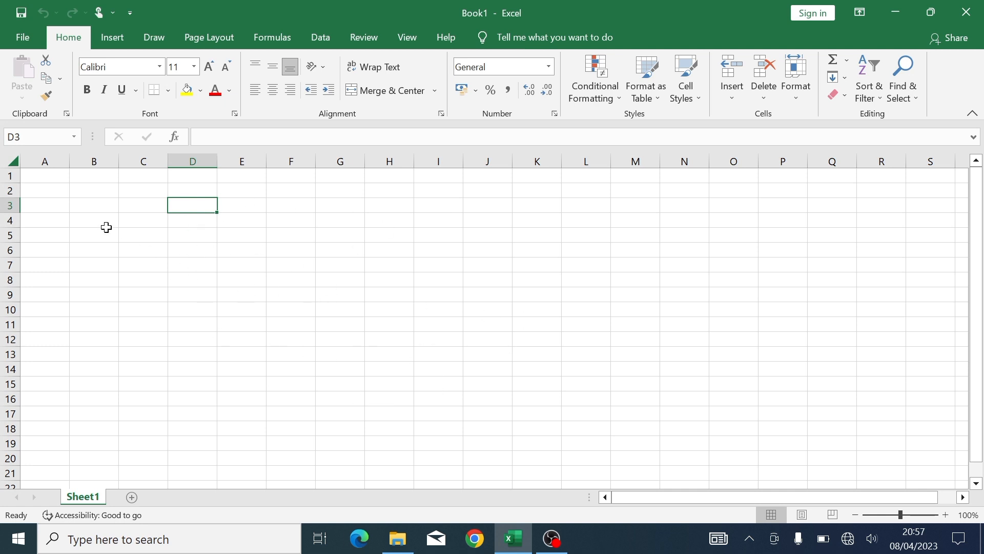
click(58, 191)
click(161, 241)
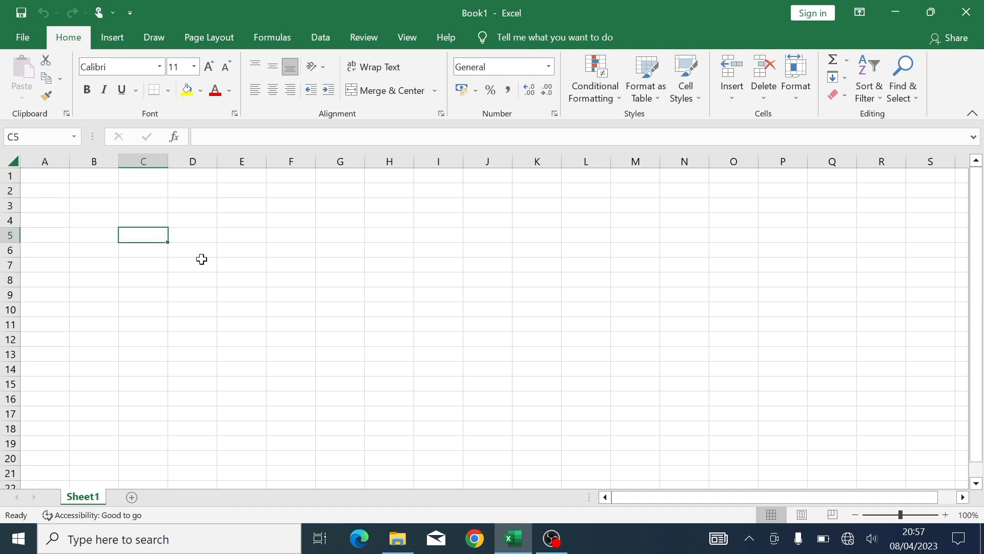
click(257, 277)
click(378, 349)
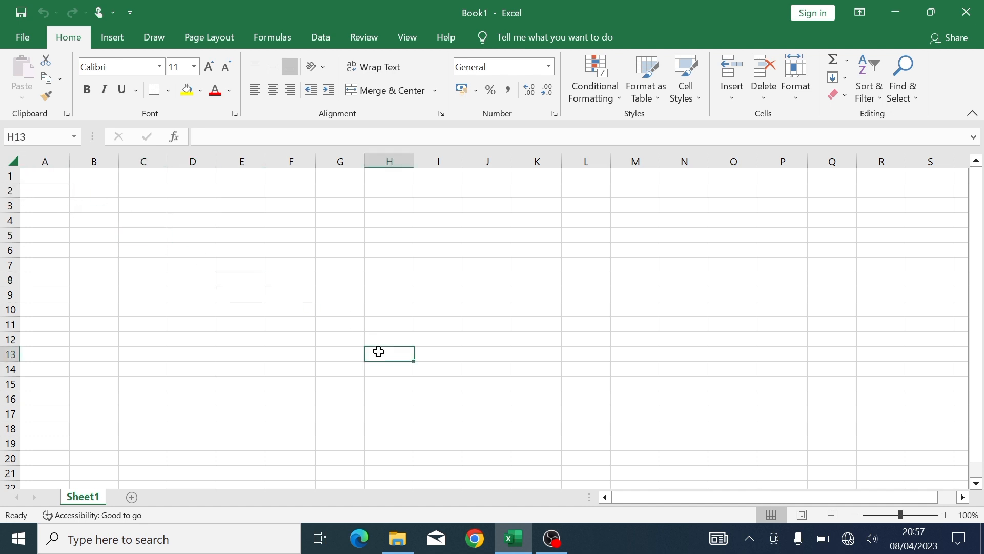
click(219, 394)
click(264, 231)
click(115, 217)
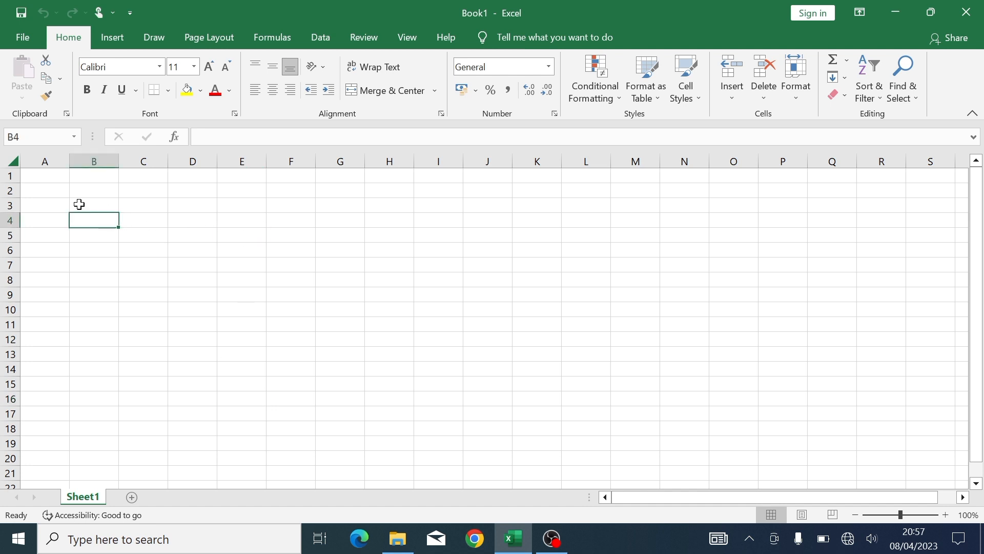
click(41, 178)
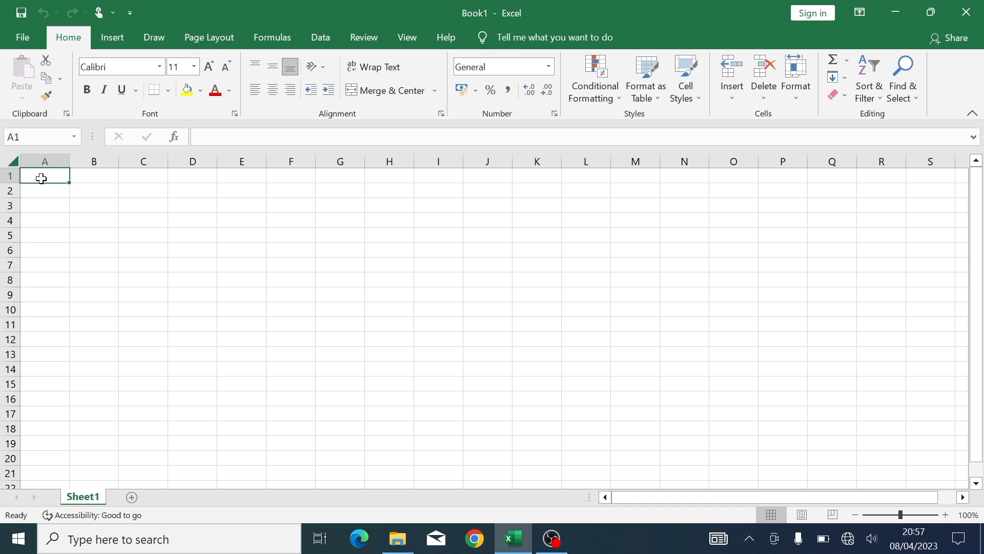
- Enter the headings Name, Class, Age, marks and Total across A1:E1
text(Name)
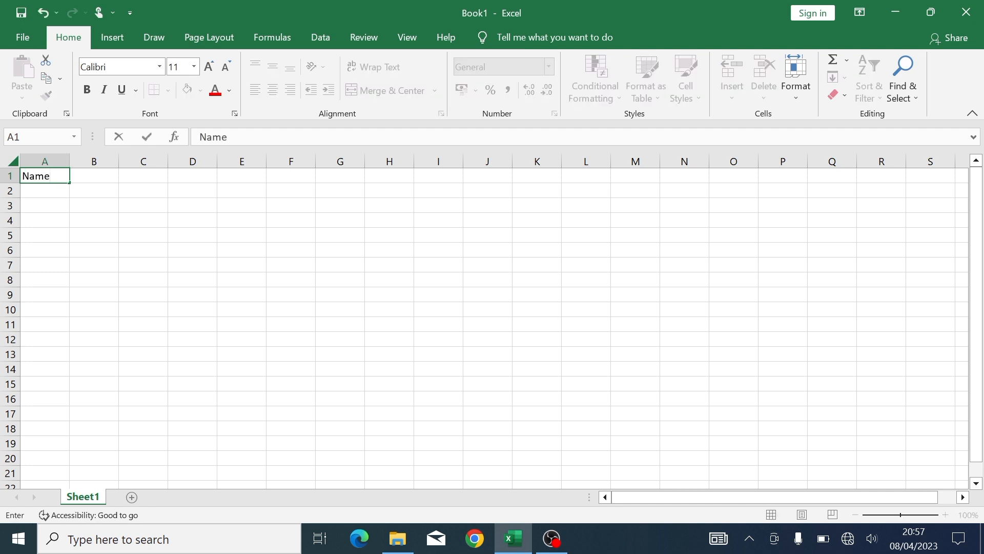
key(Tab)
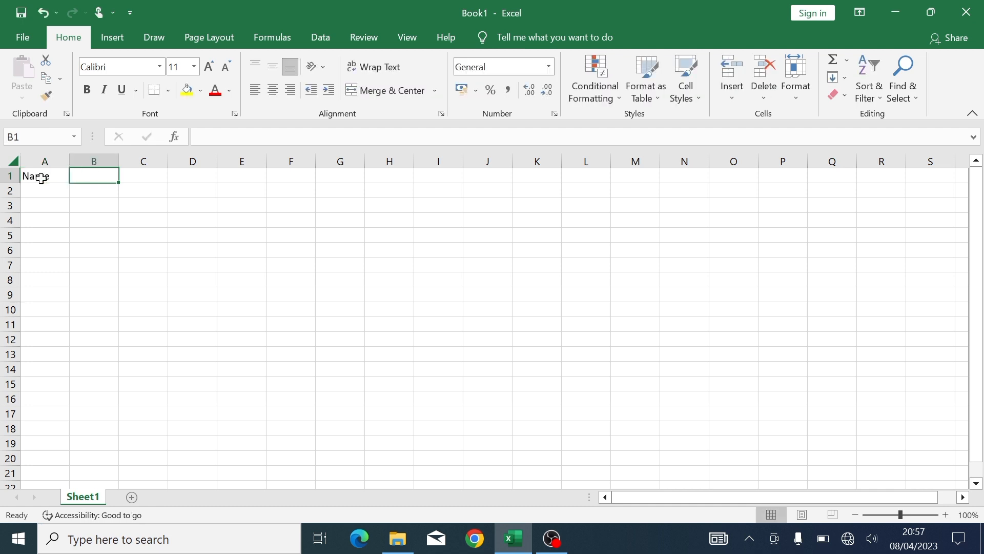
text(Class)
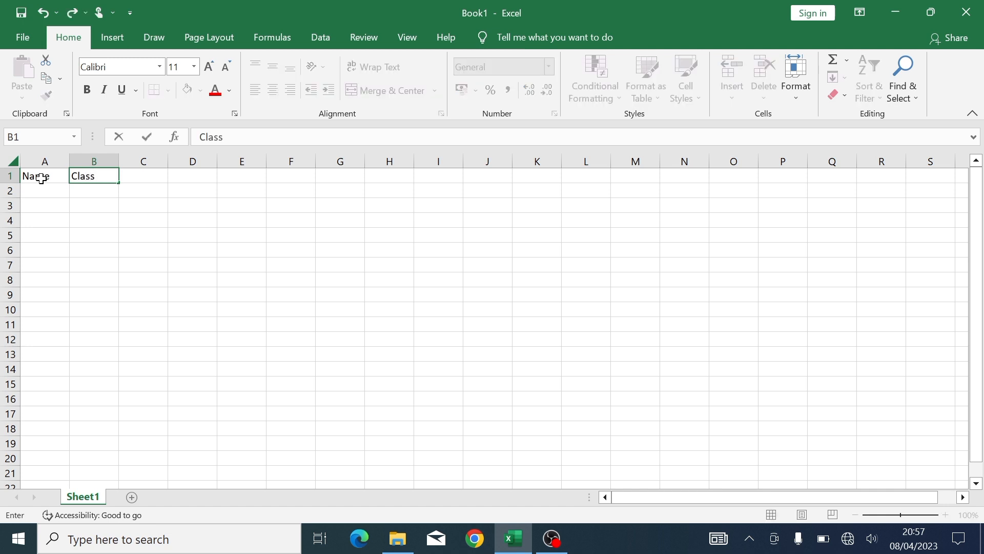
key(Tab)
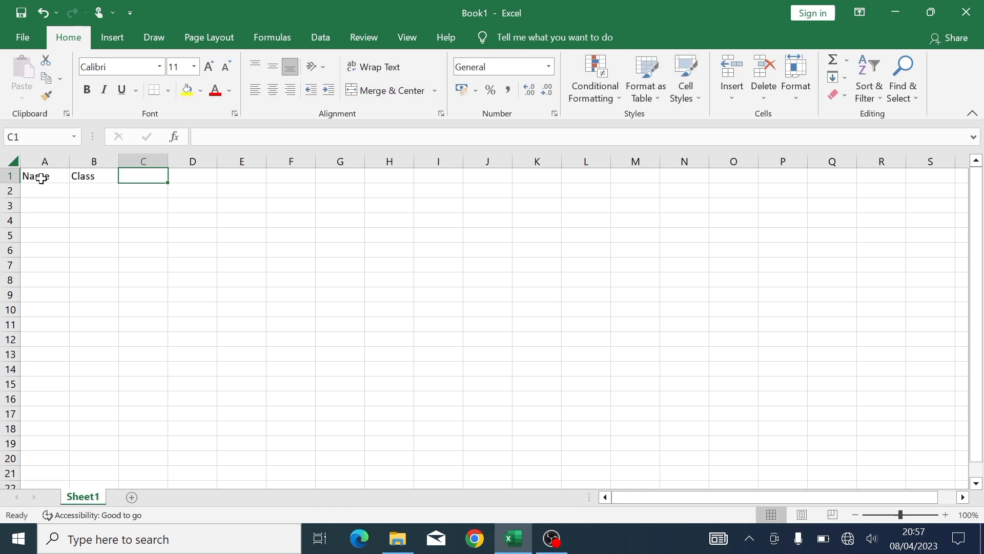
text(Age)
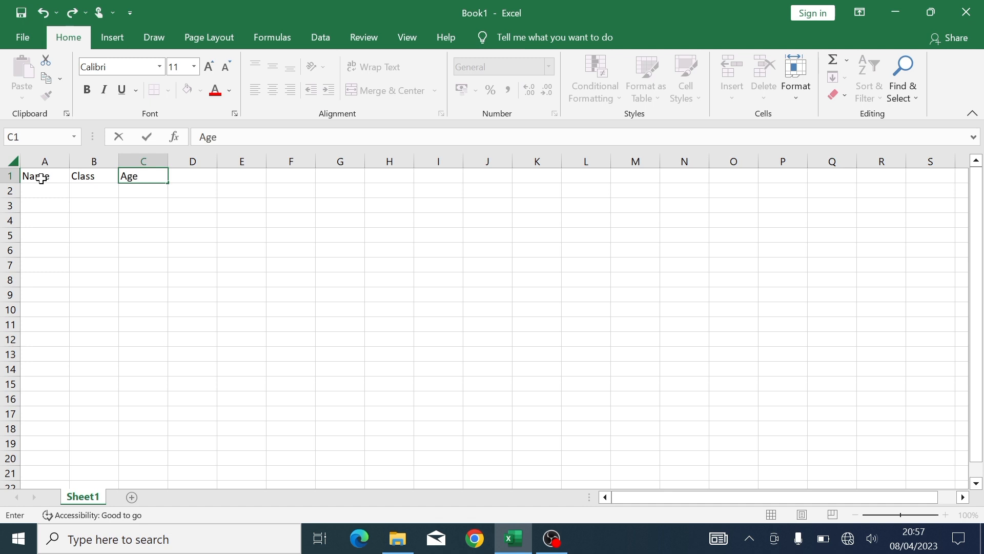
key(Tab)
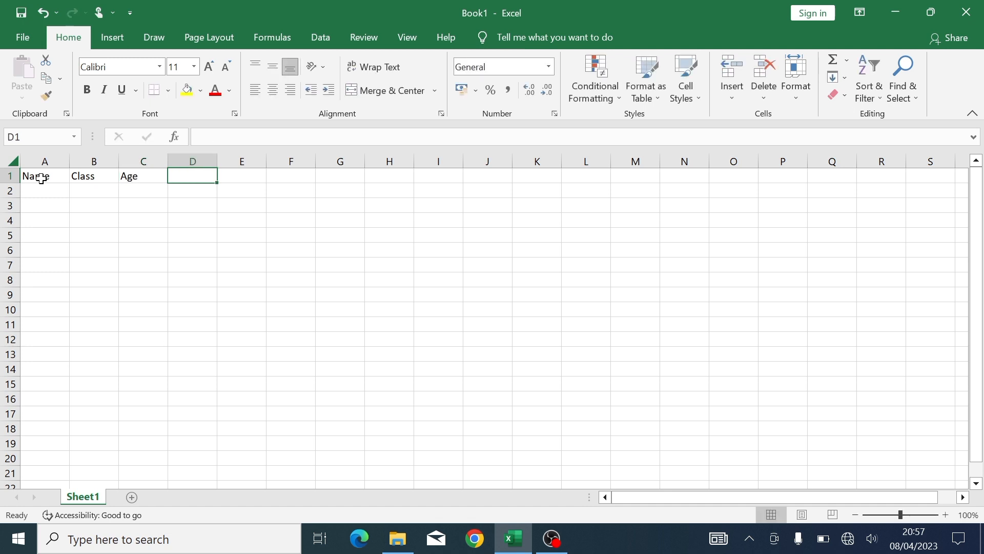
text(marks)
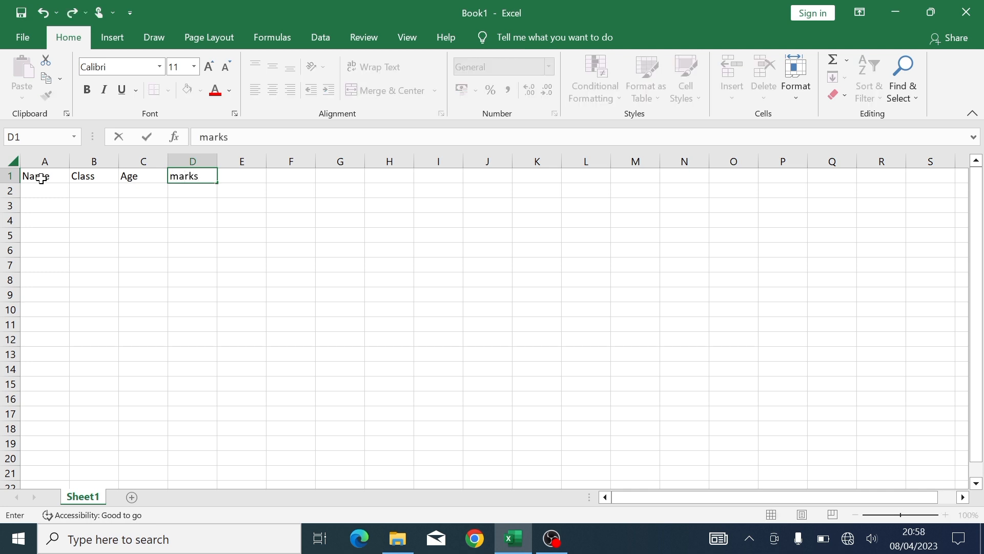
key(Tab)
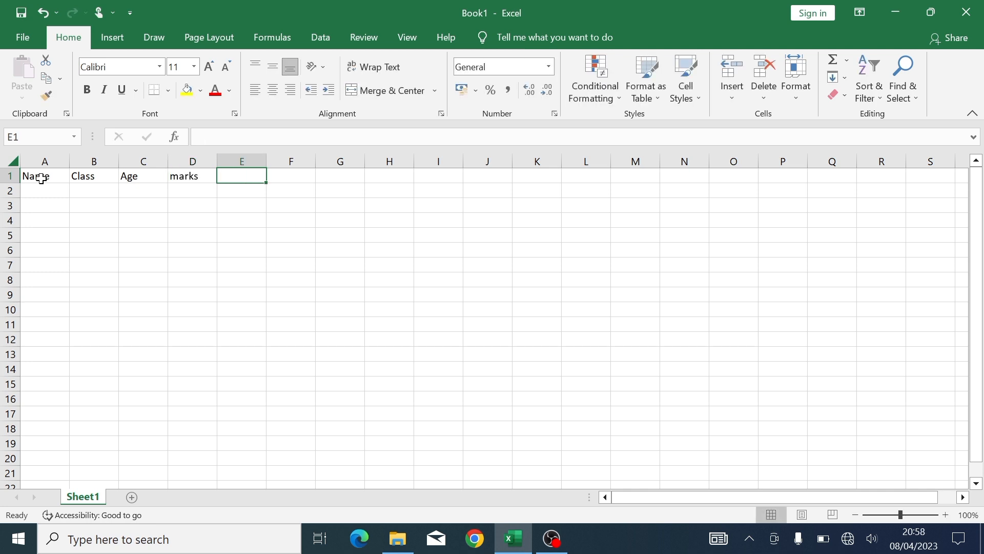
text(Total)
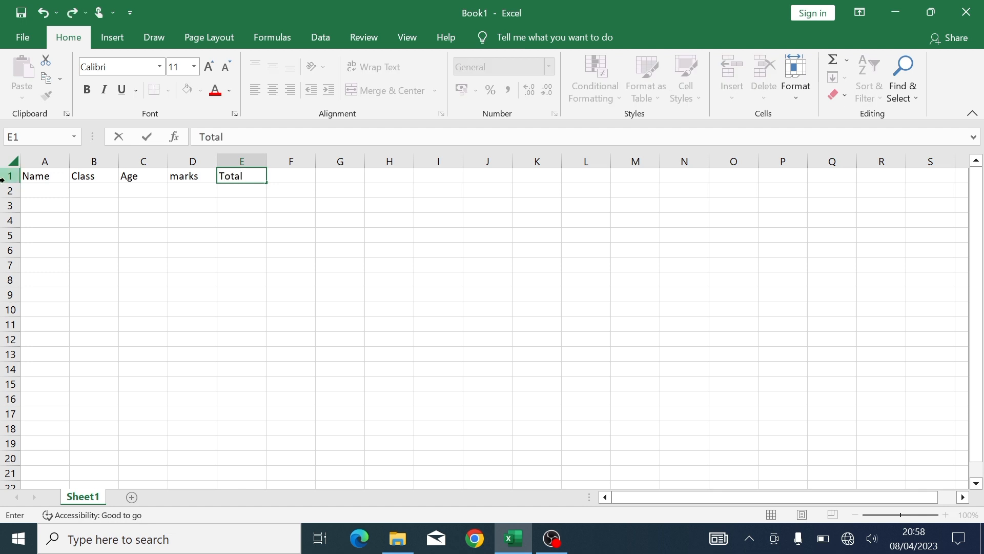
click(37, 191)
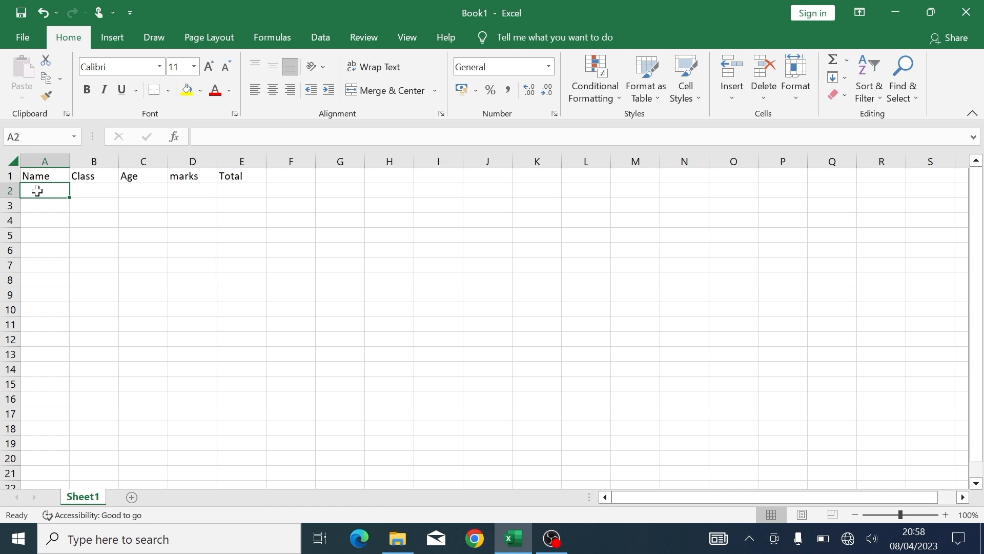
- Enter the student names Ann, AL and Rita down the Name column
text(Ann)
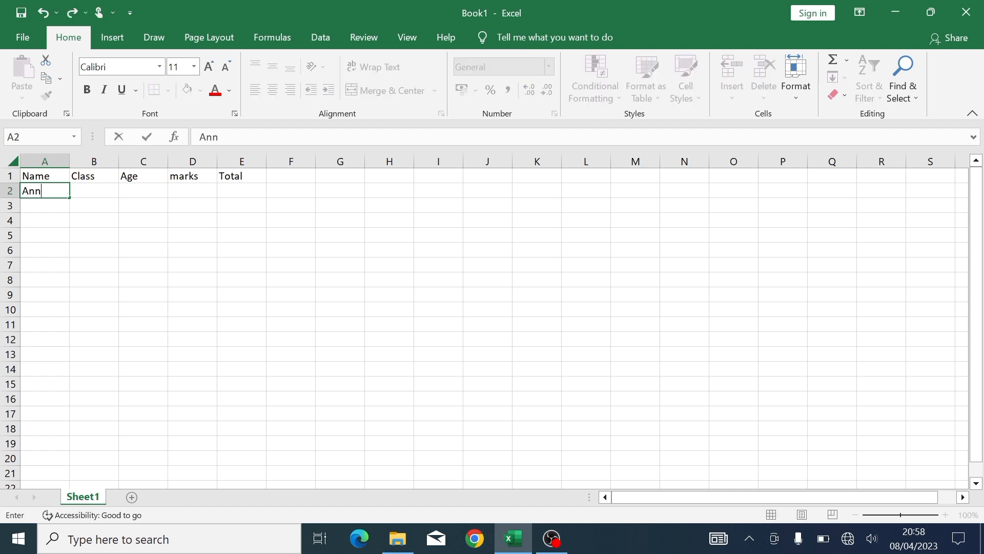
key(Return)
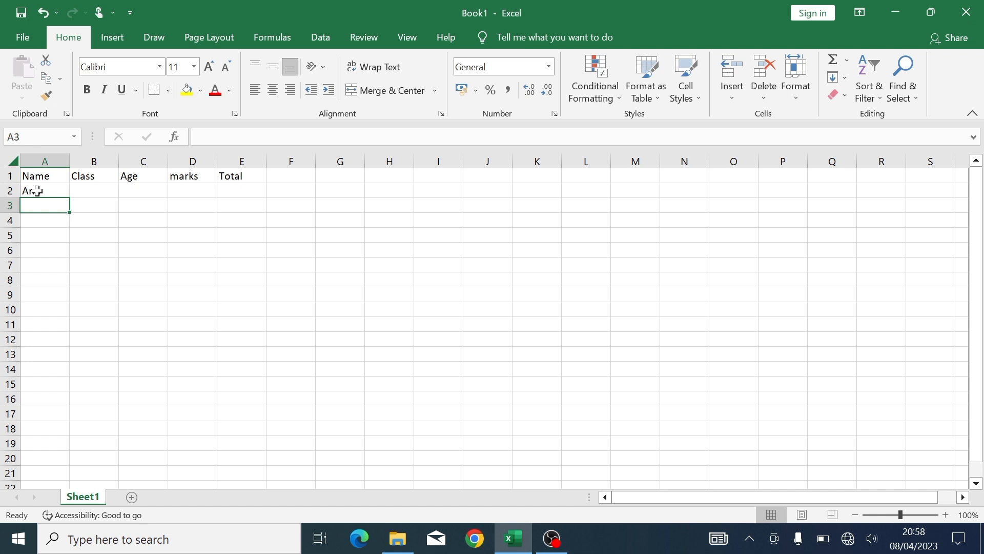
text(AL)
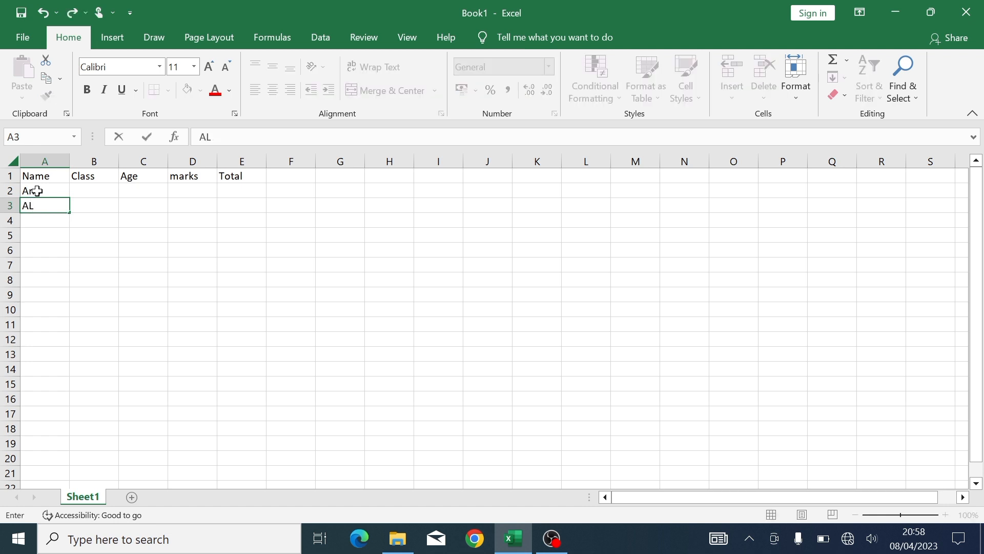
key(Return)
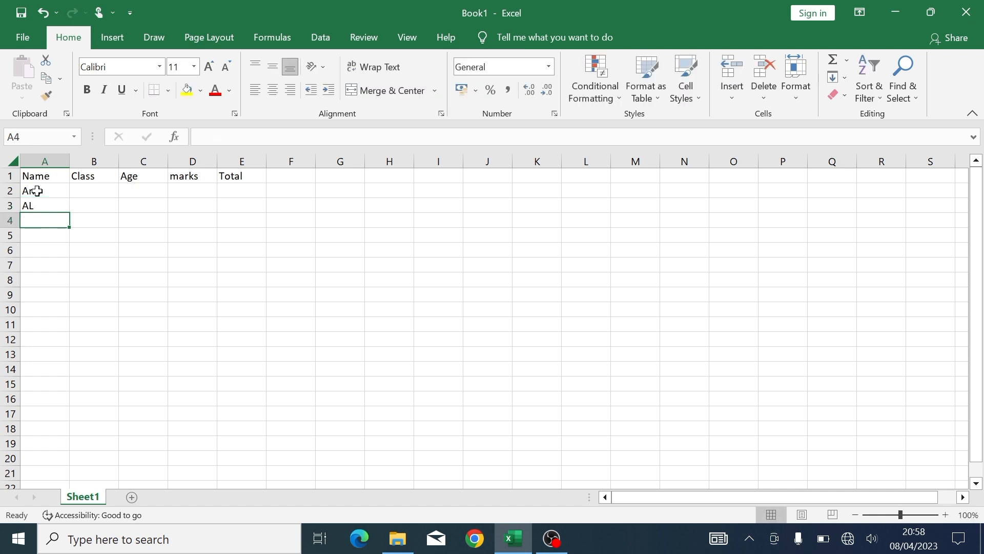
text(R)
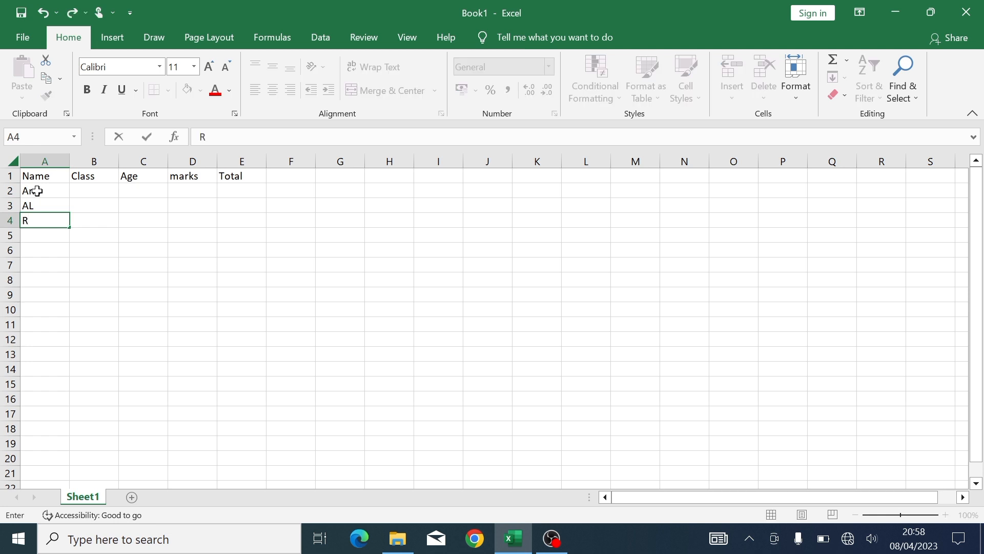
text(ita)
key(Return)
- Enter classes 1, 4 and 2 for the three students
key(Up)
key(Up)
key(Up)
key(Right)
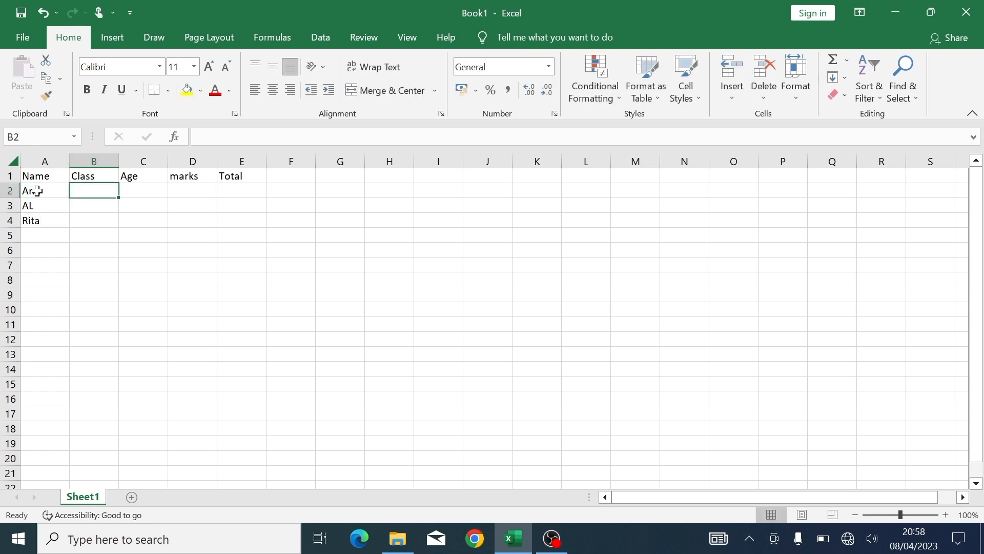
text(1)
key(Return)
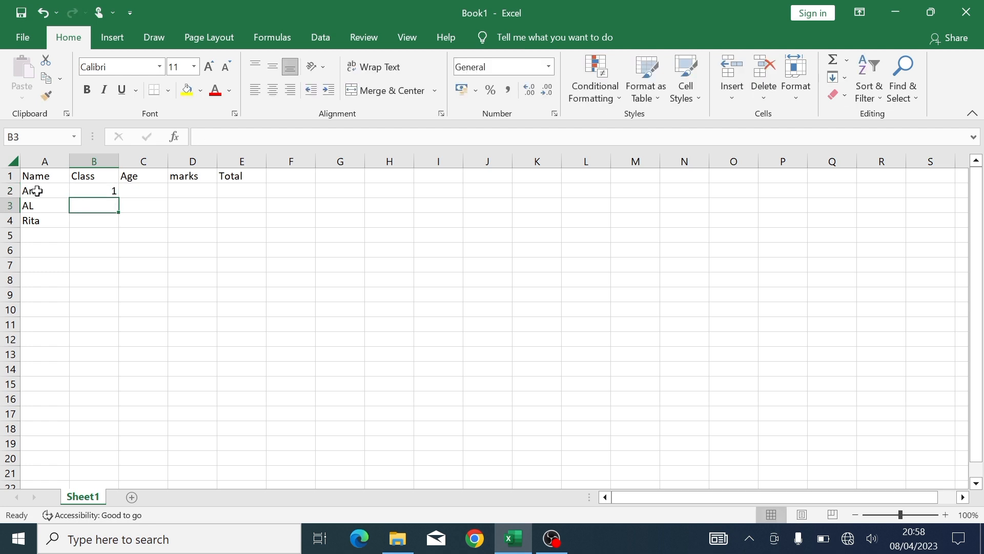
text(4)
key(Return)
text(2)
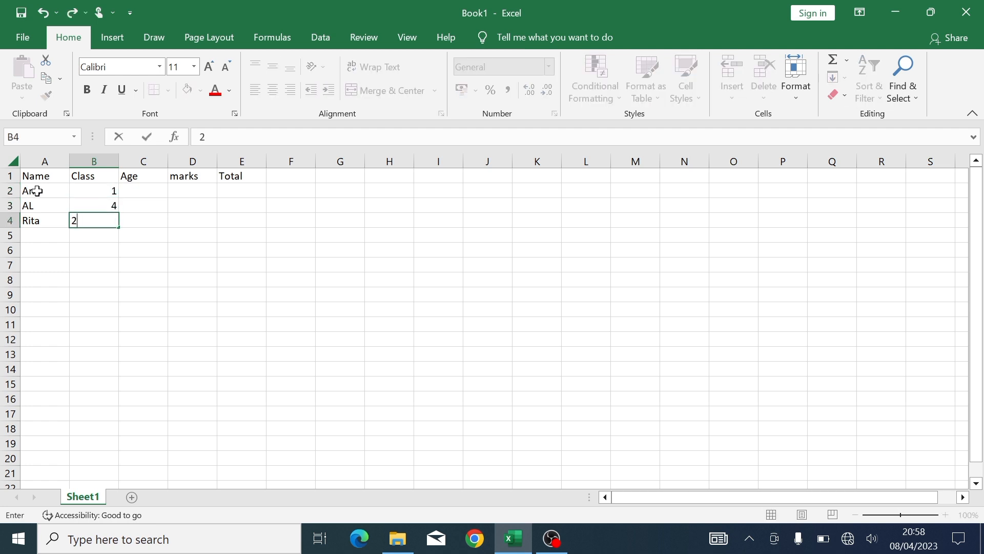
key(Tab)
key(Up)
key(Up)
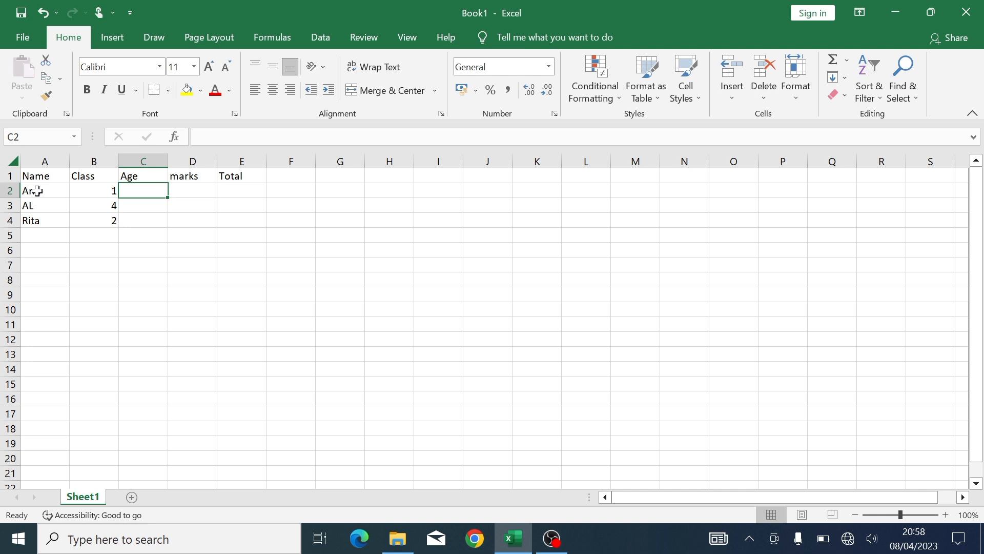
- Enter ages 12, 16 and 13 for Ann, AL and Rita
text(12)
key(Return)
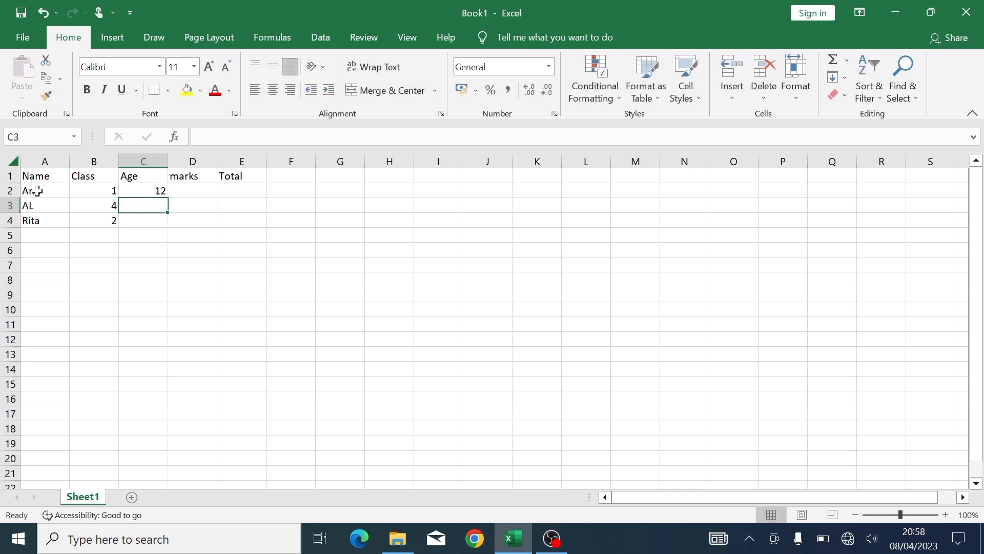
text(1)
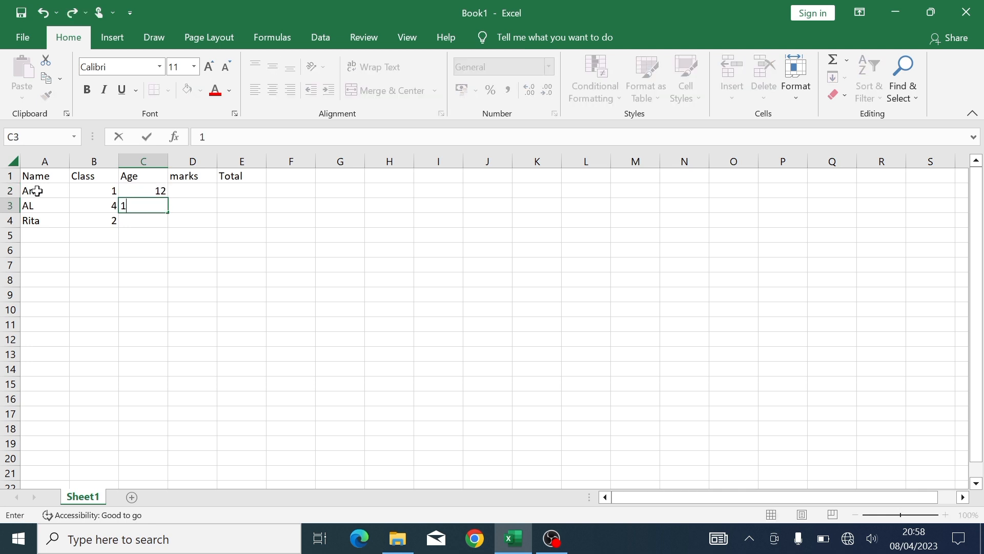
text(6)
key(Return)
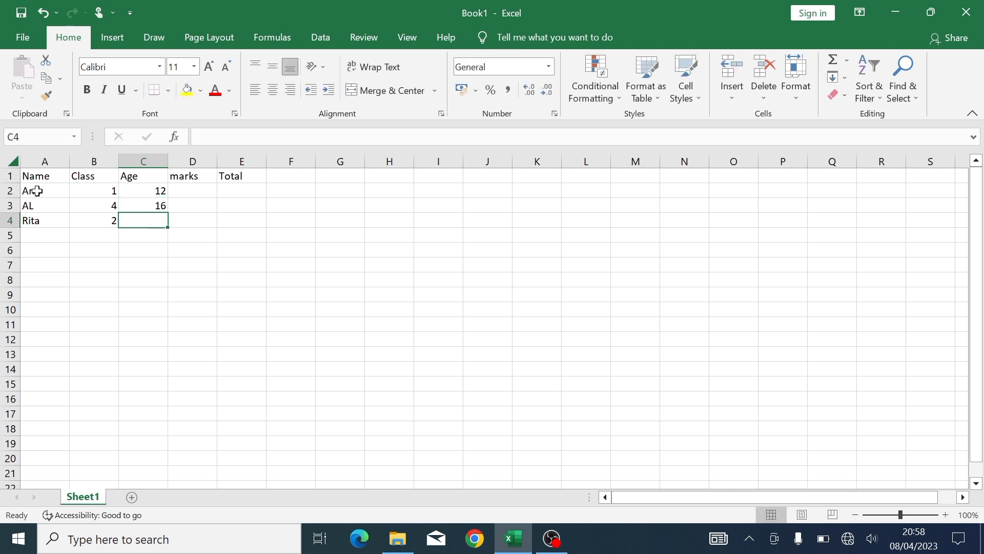
text(13)
key(Tab)
key(Up)
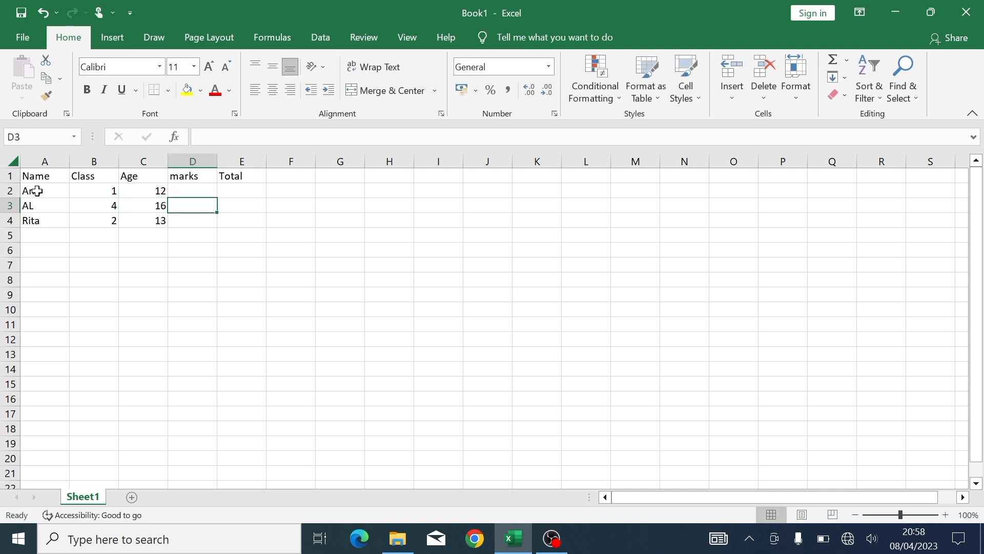
key(Up)
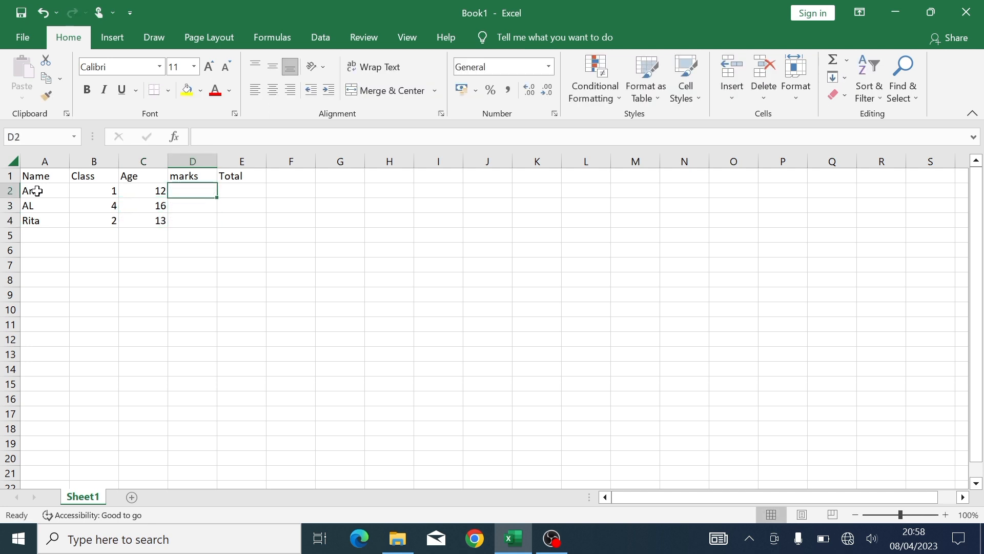
- Enter marks 16, 56 and 79 for Ann, AL and Rita
text(1)
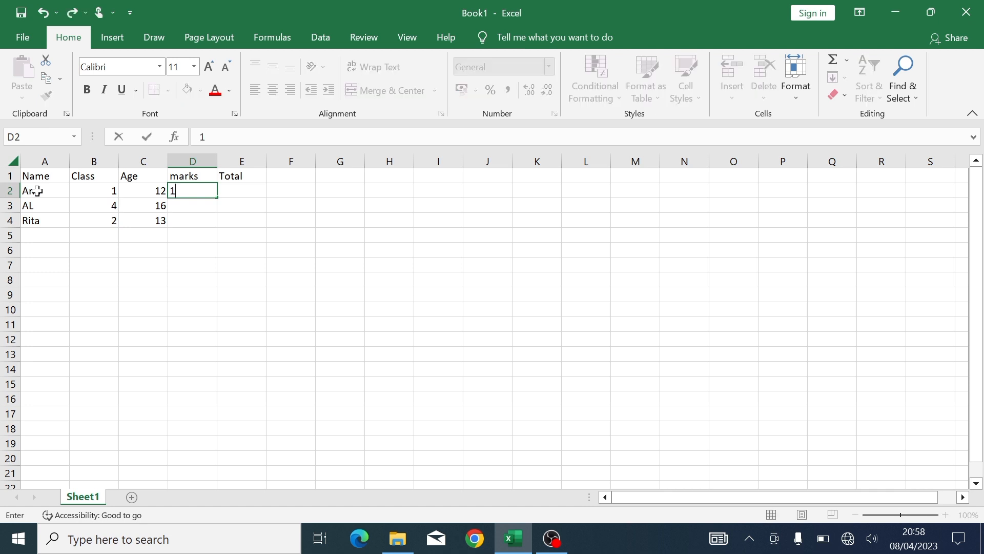
text(6)
key(Return)
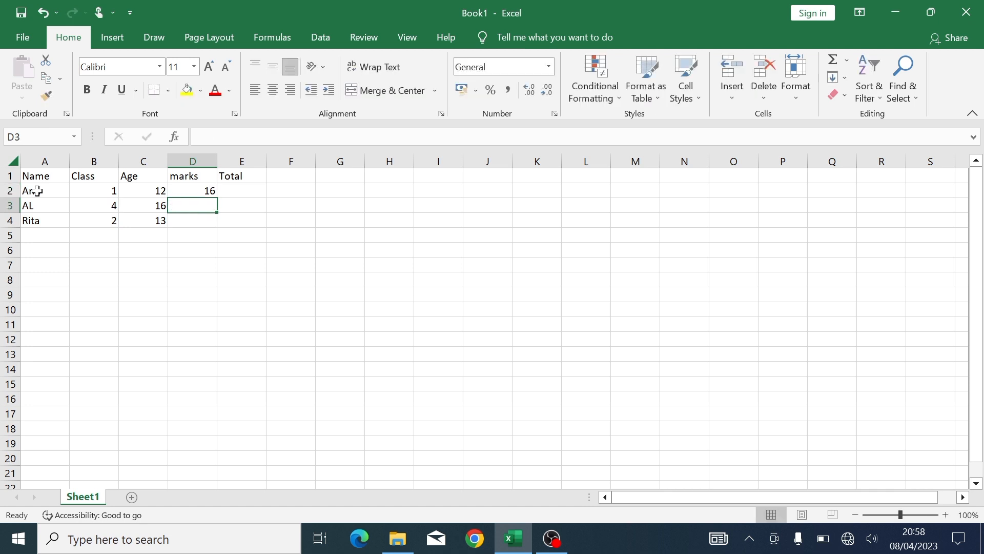
text(56)
key(Return)
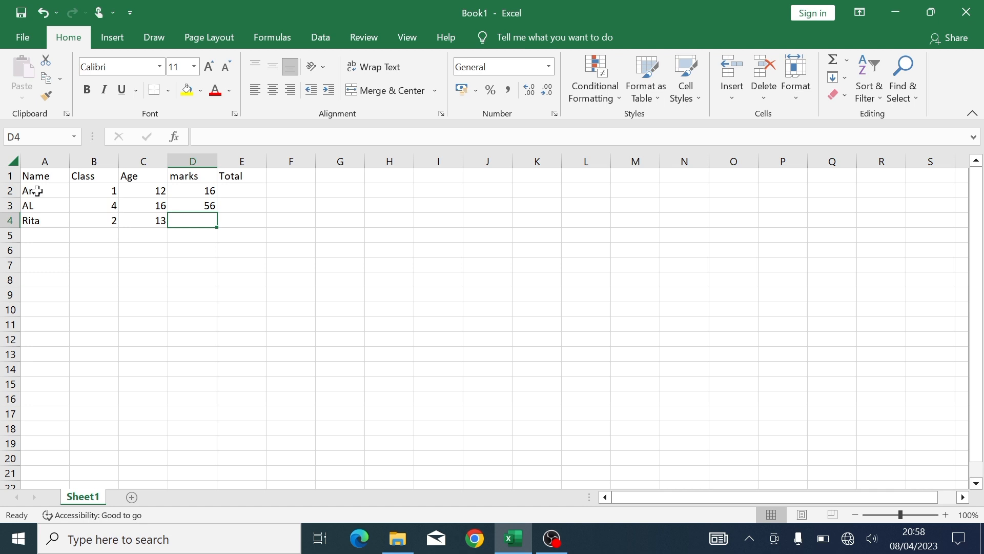
text(79)
key(Tab)
key(Up)
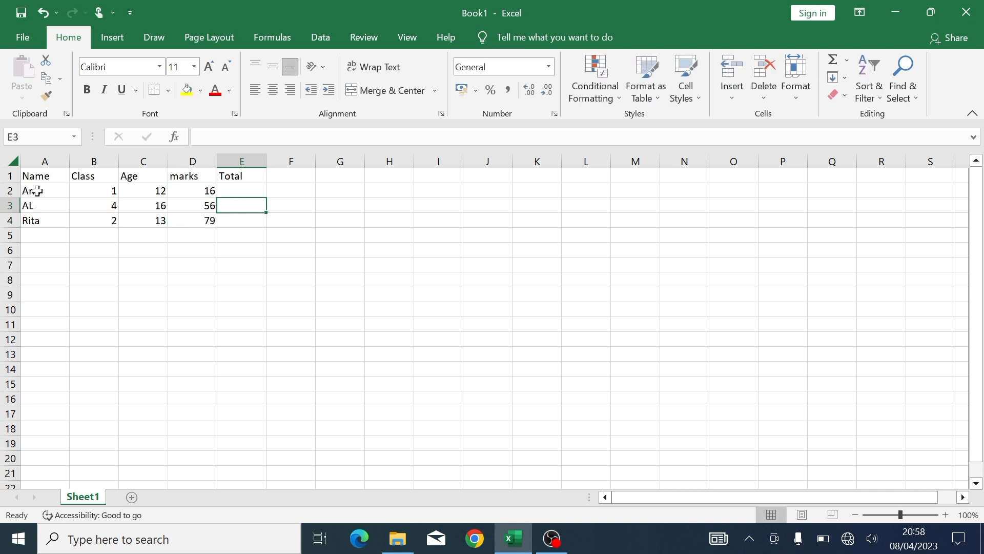
key(Up)
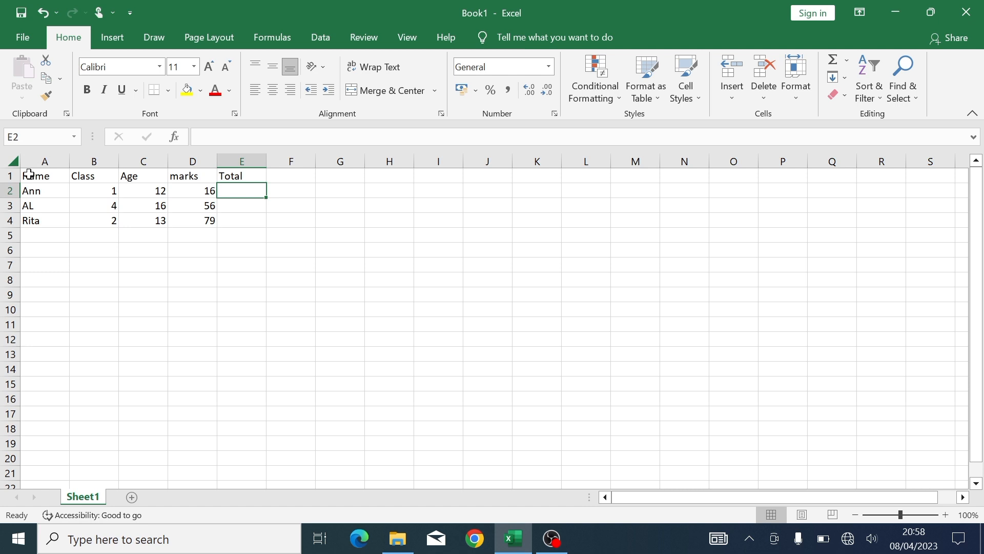
- Apply All Borders to the student table A1:E4
drag(29, 175, 230, 221)
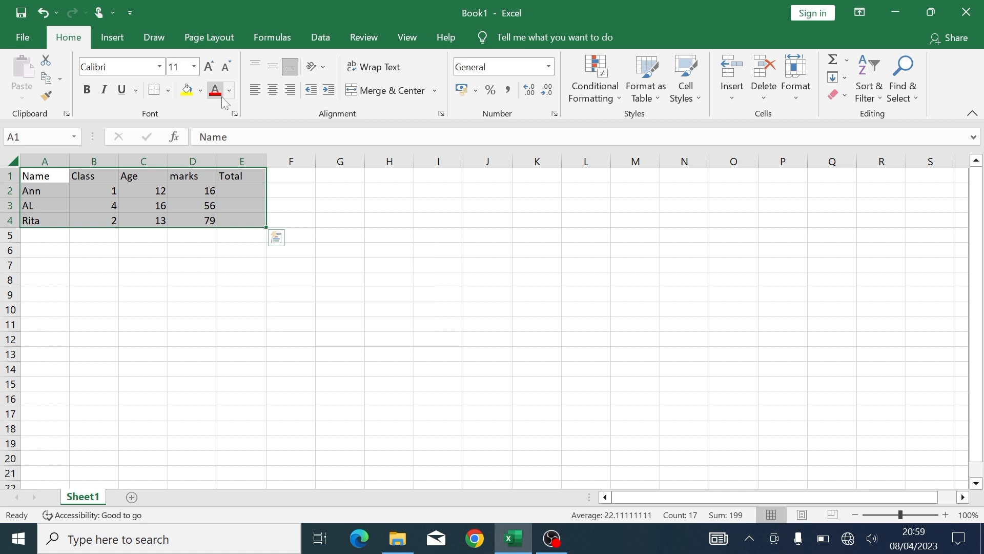
click(168, 91)
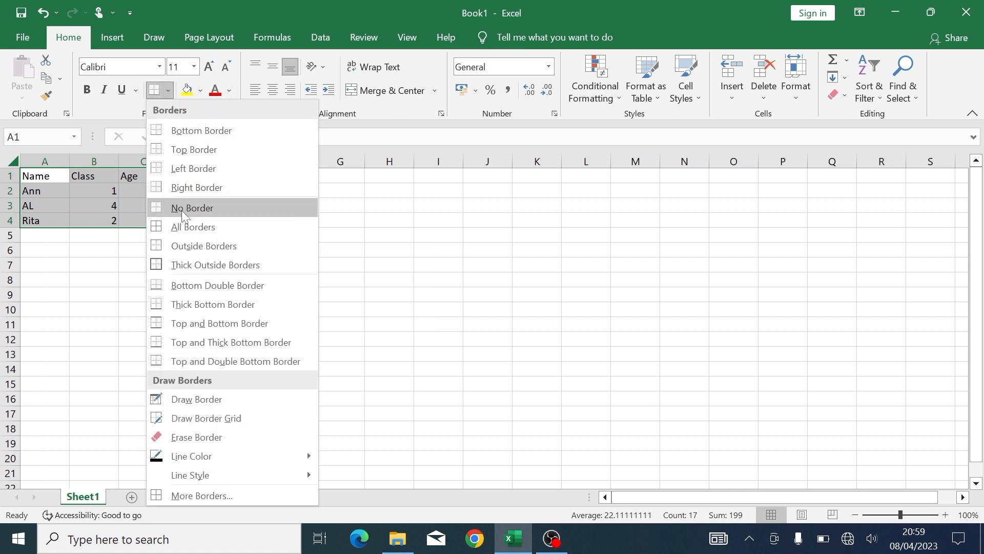
click(178, 224)
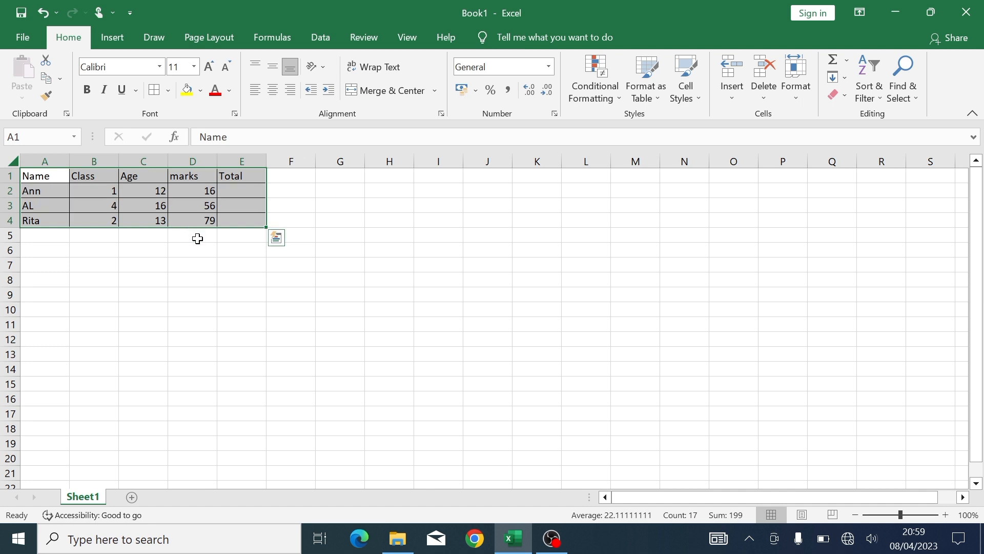
click(198, 240)
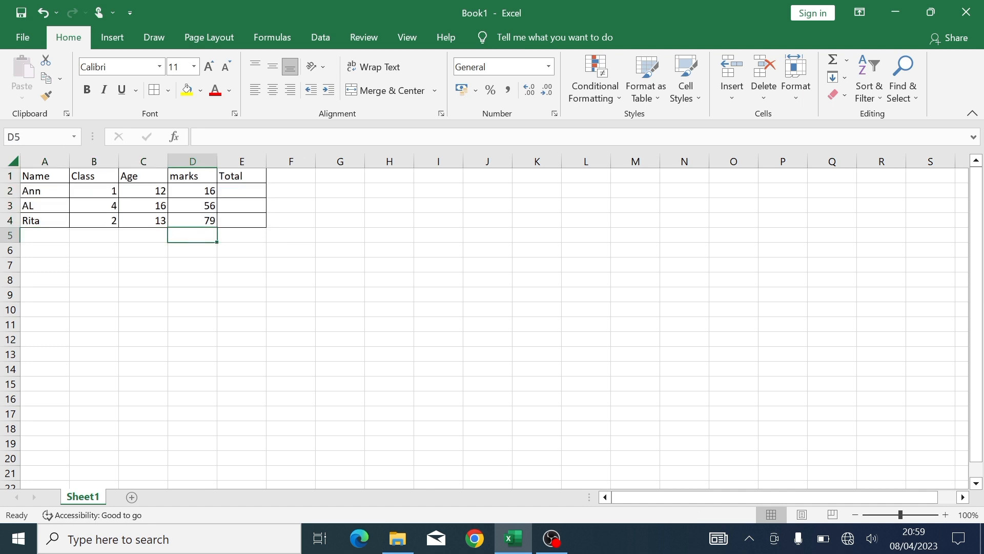
- Make the header row Name through Total bold
drag(44, 174, 227, 175)
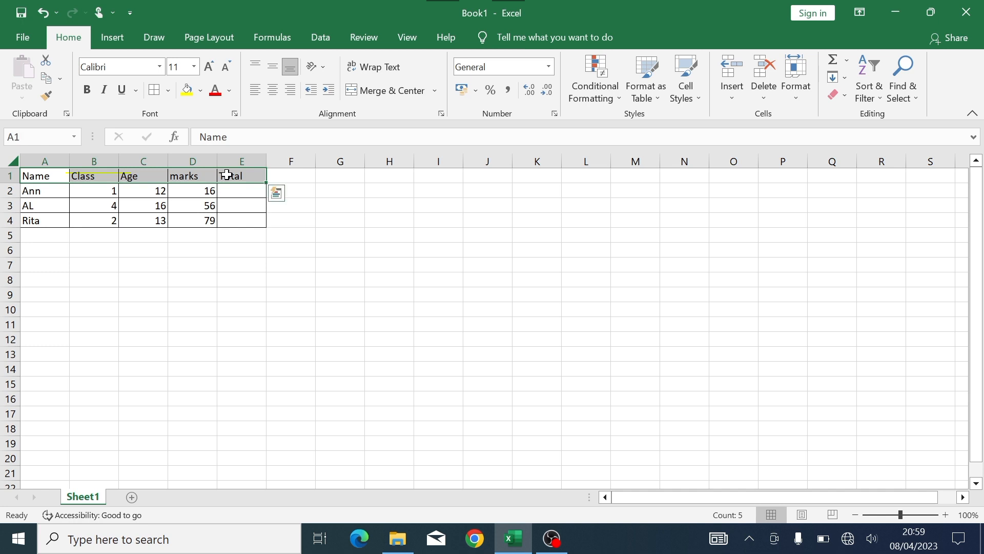
click(86, 90)
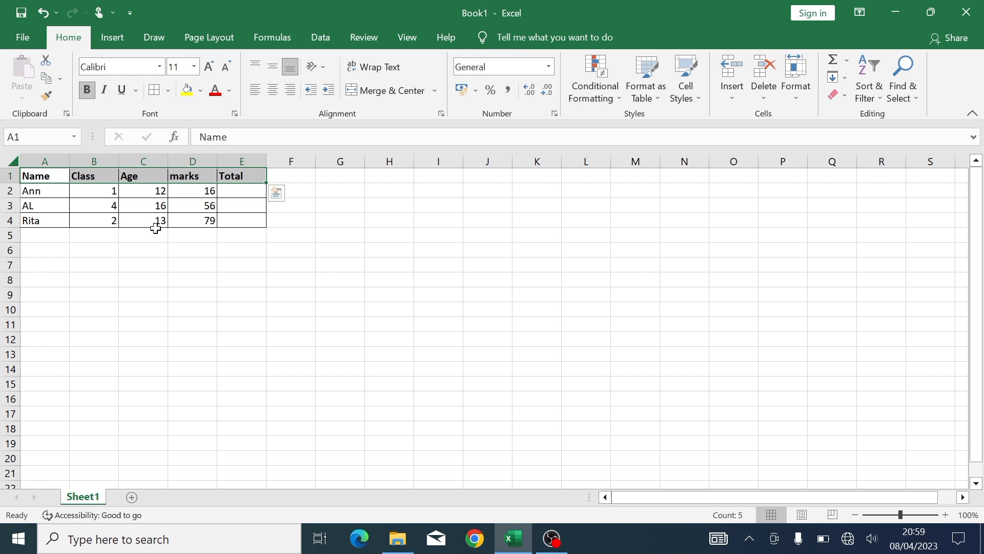
click(182, 246)
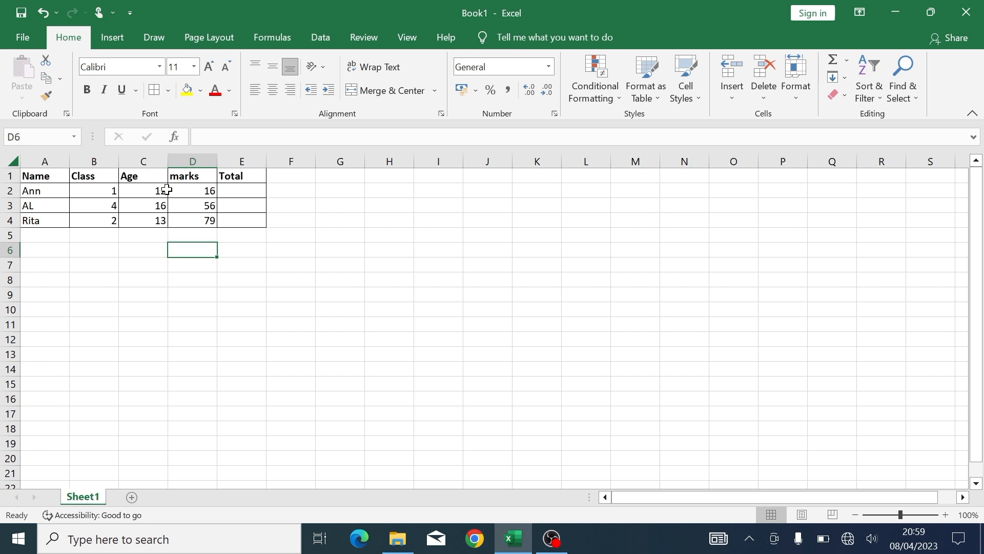
- Insert a blank row above the student table
click(10, 176)
right_click(11, 177)
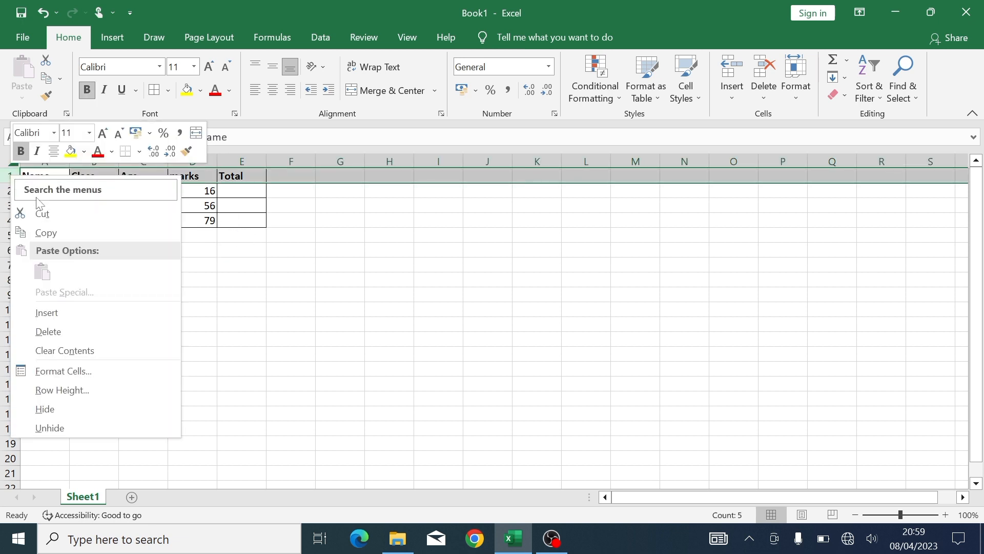
click(46, 313)
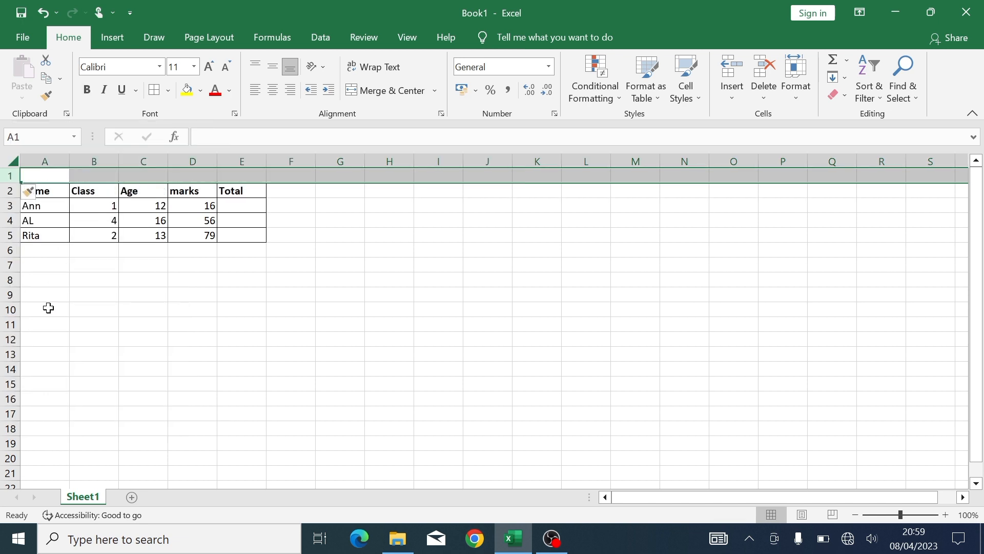
- Merge and center A1:E1 of the new row into one title cell
click(51, 175)
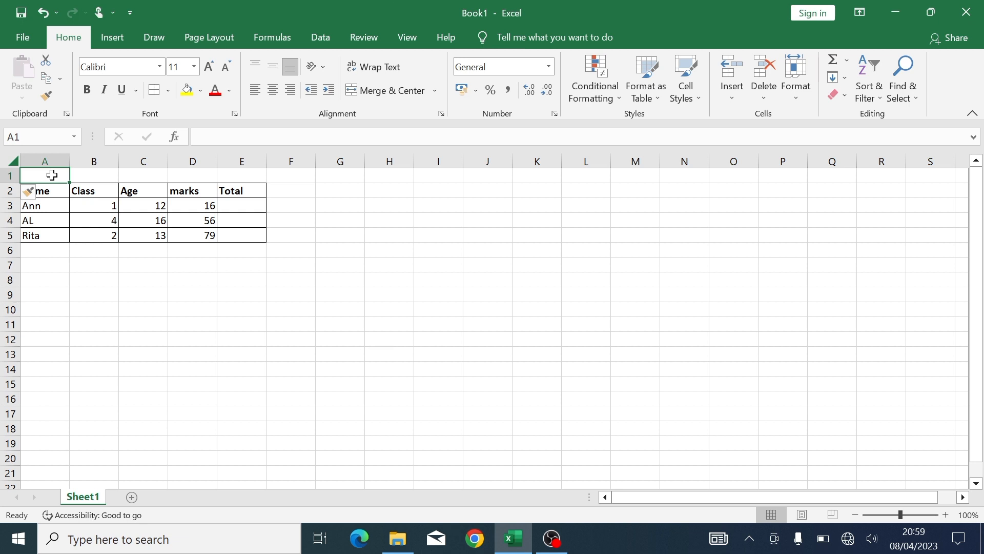
drag(52, 176, 229, 178)
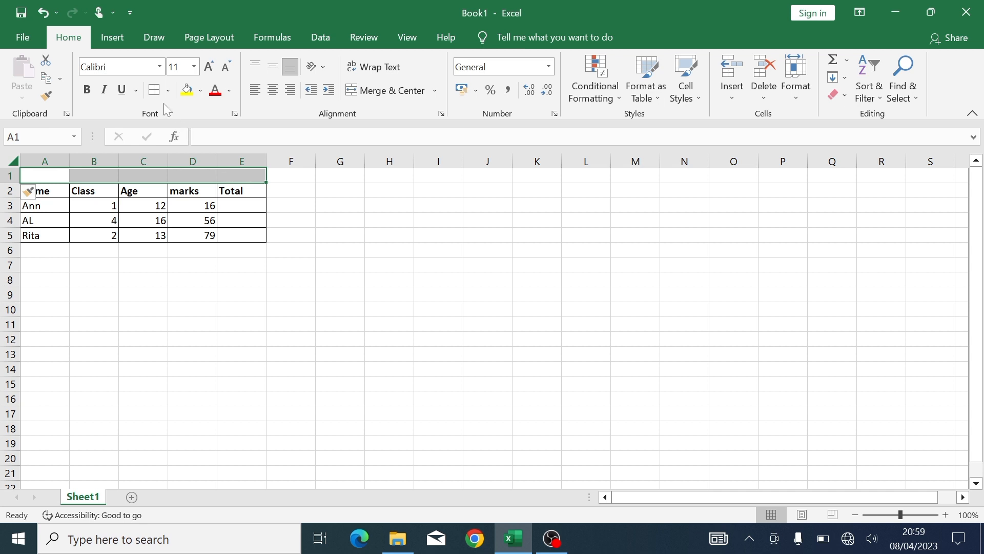
click(376, 92)
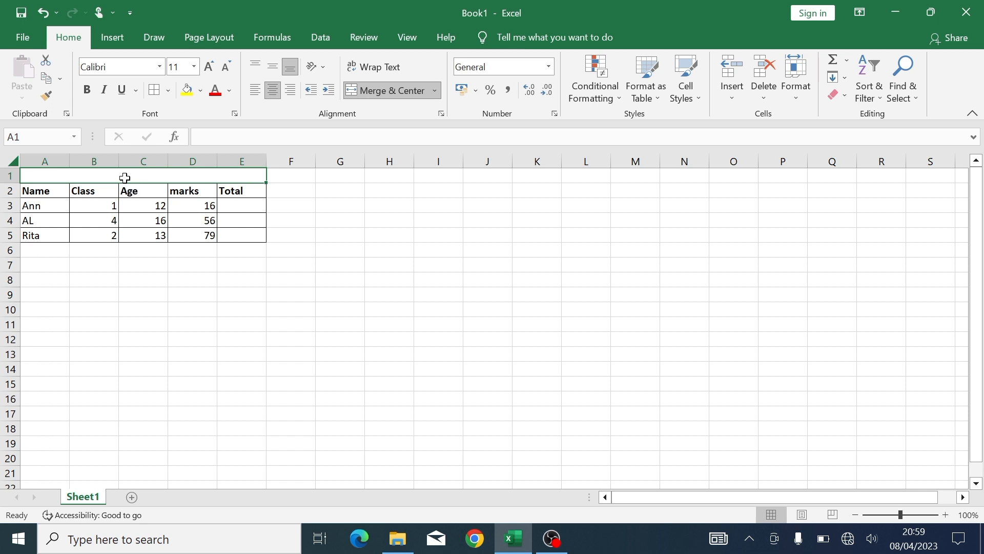
- Title the merged cell 'school work' in bold, underlined 18-point text
text(sc)
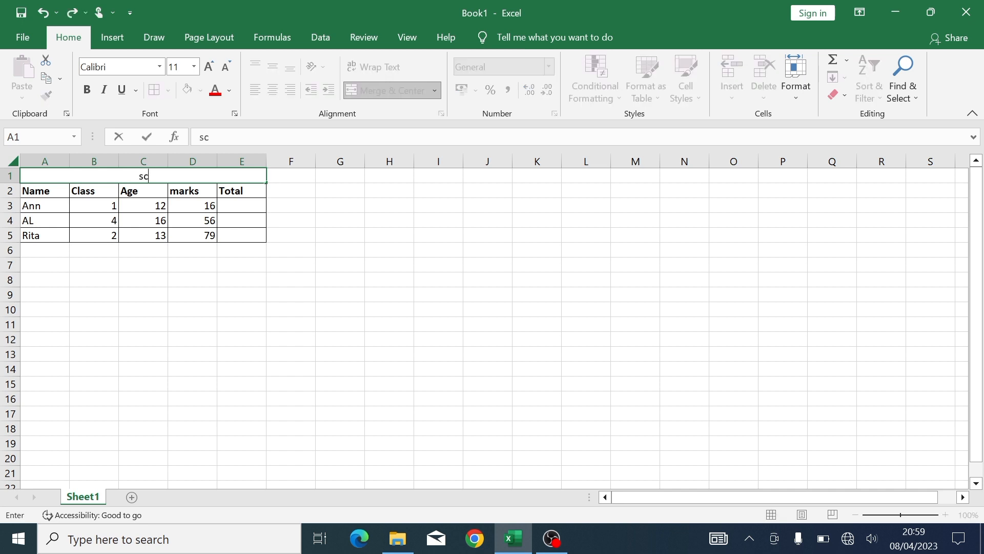
text(hool work)
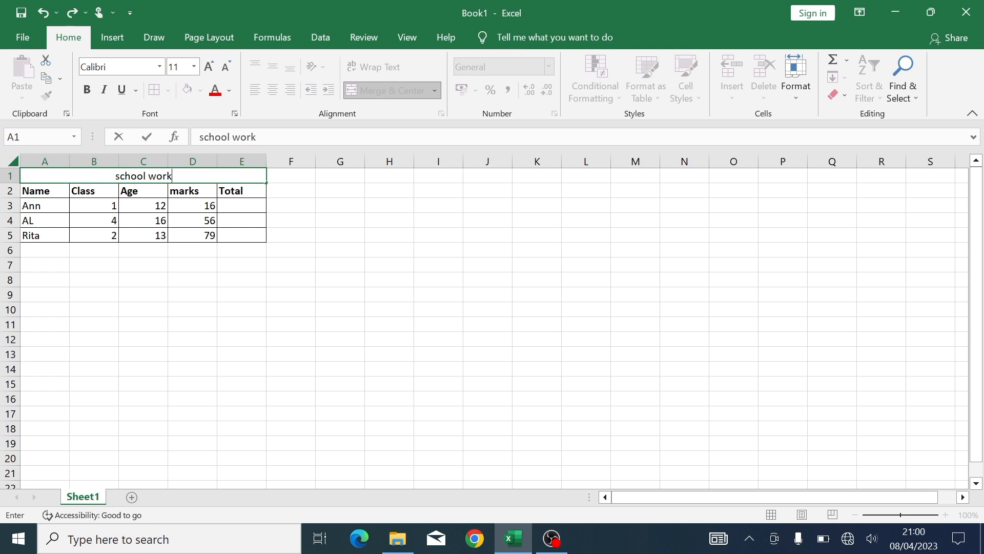
key(ctrl+a)
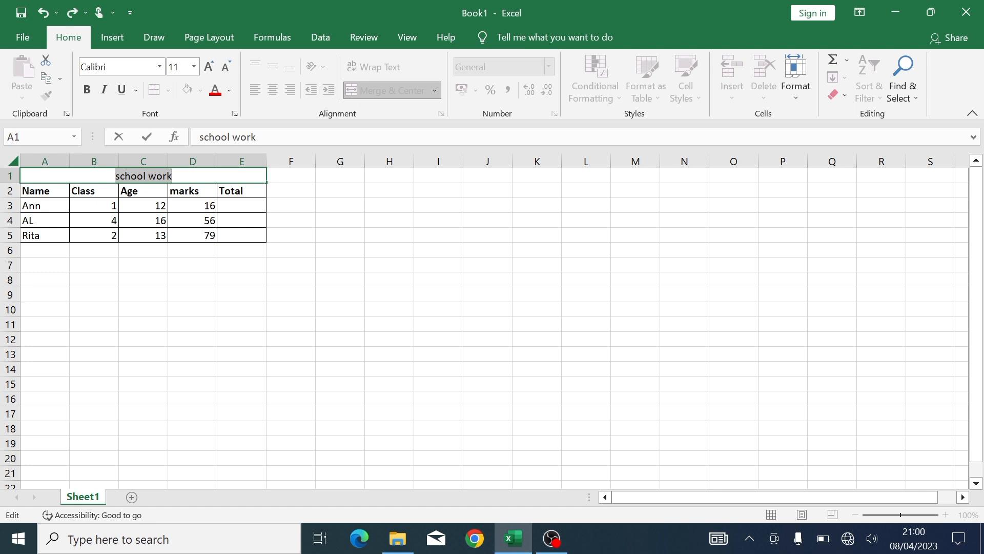
key(ctrl+b)
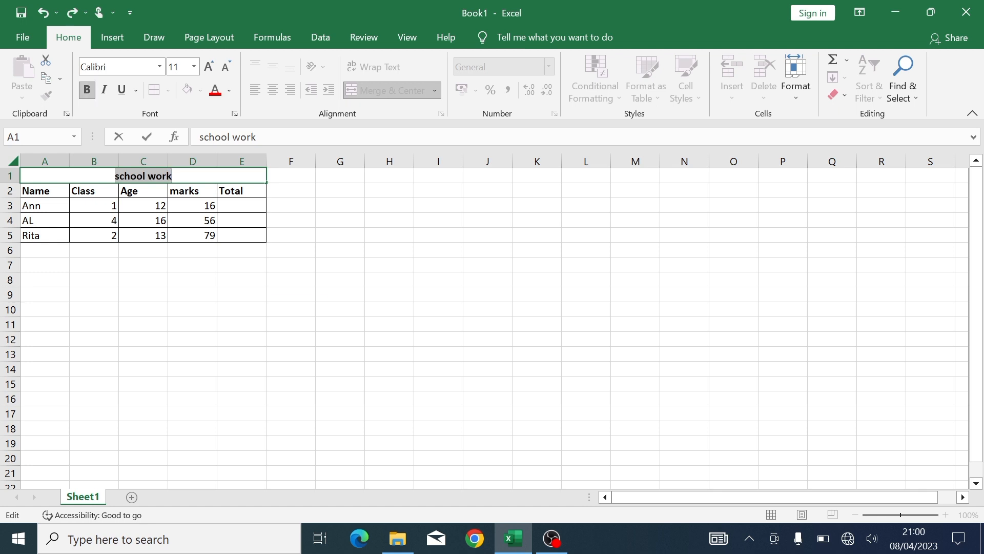
key(ctrl+u)
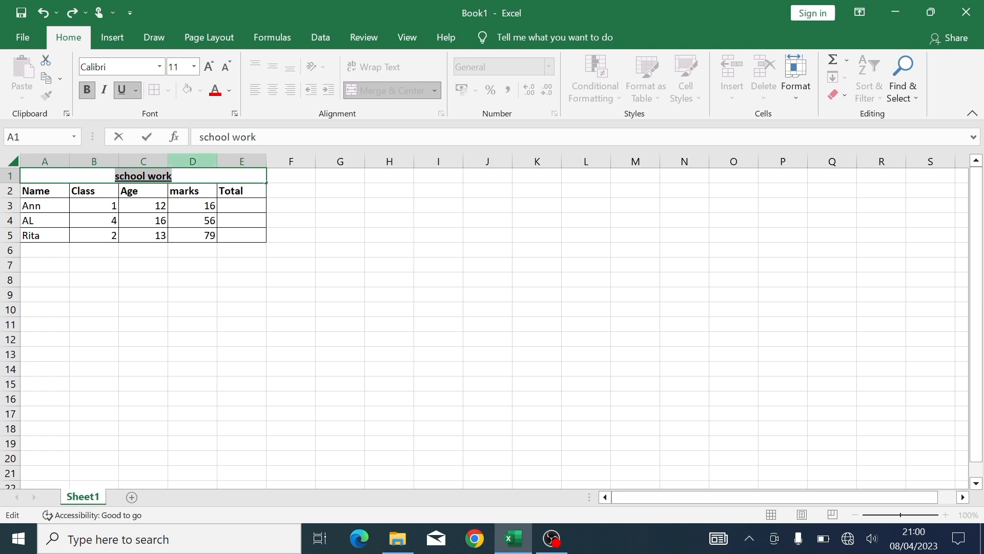
click(210, 66)
click(211, 66)
click(210, 66)
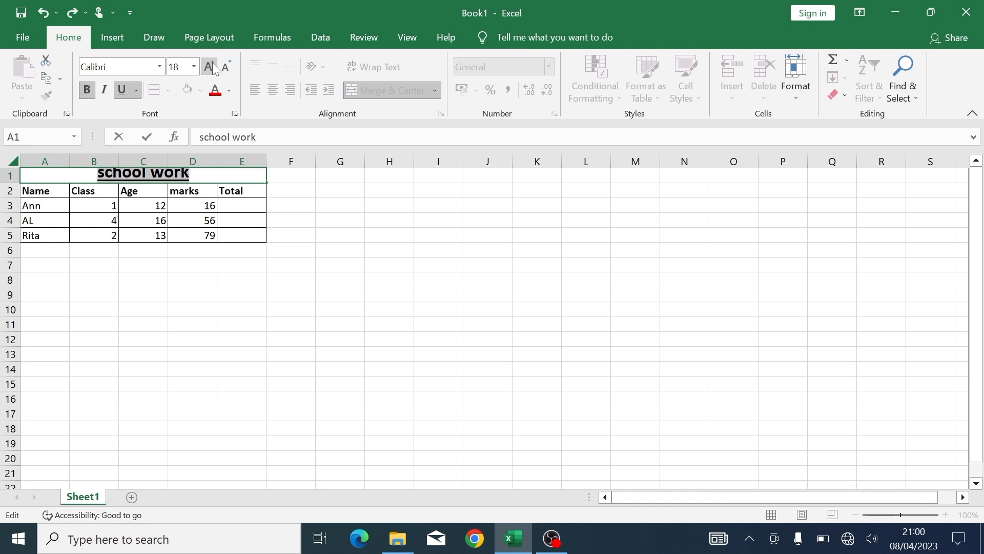
click(306, 244)
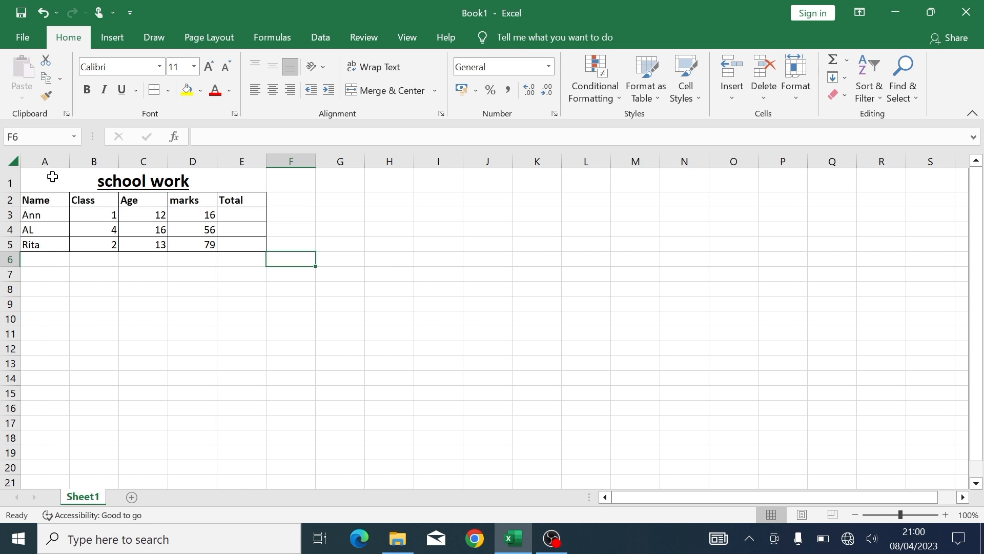
click(133, 172)
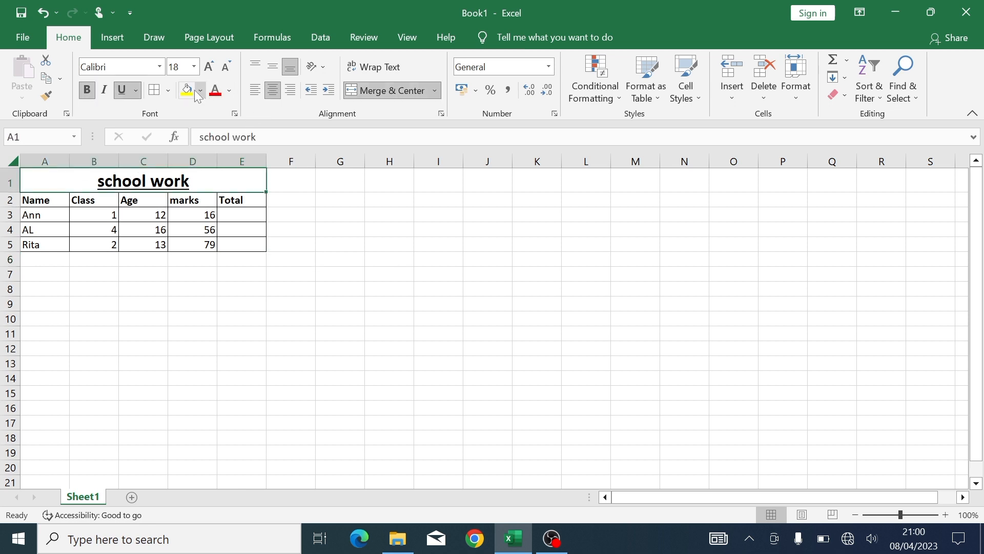
click(353, 240)
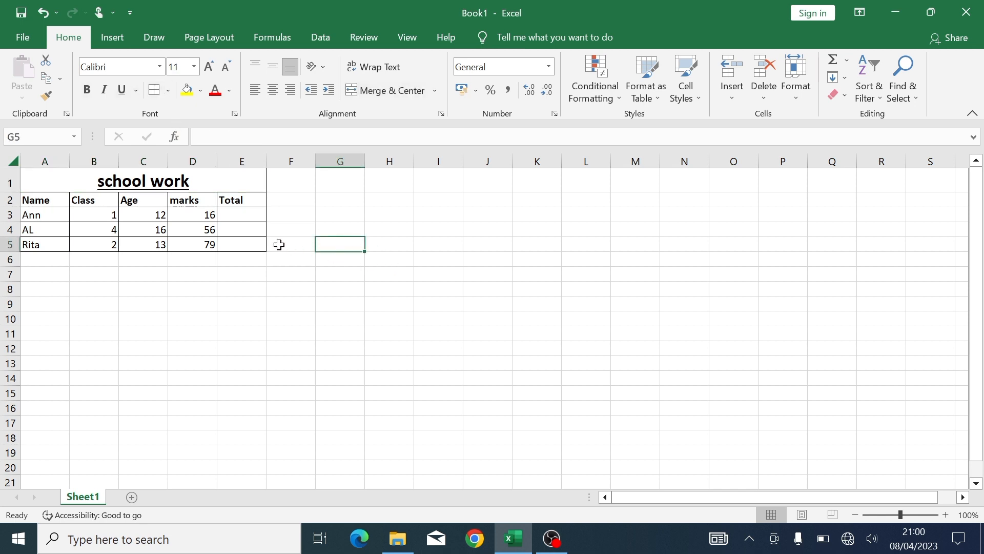
click(251, 218)
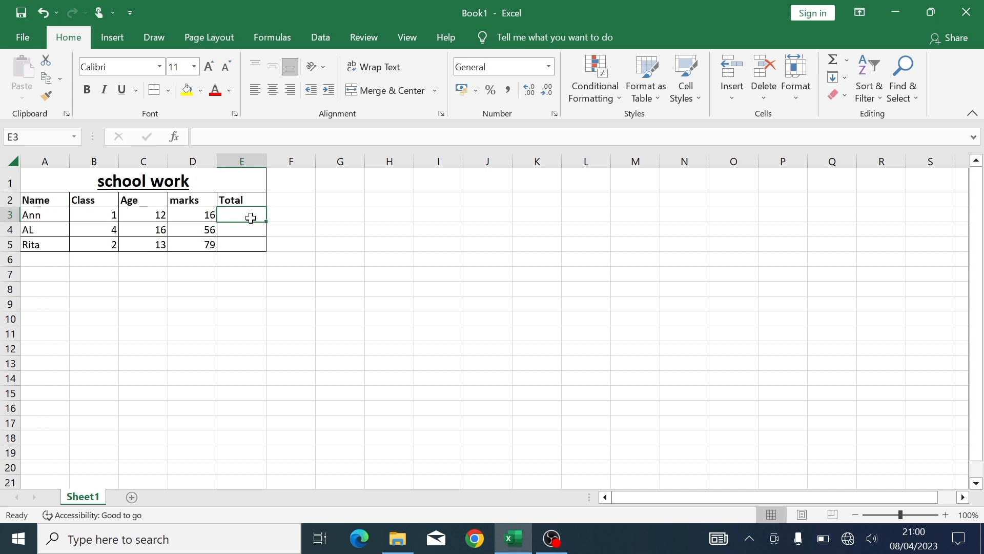
- Enter =sum(C3:D3) in E3 so Ann's Total shows 28
text(=)
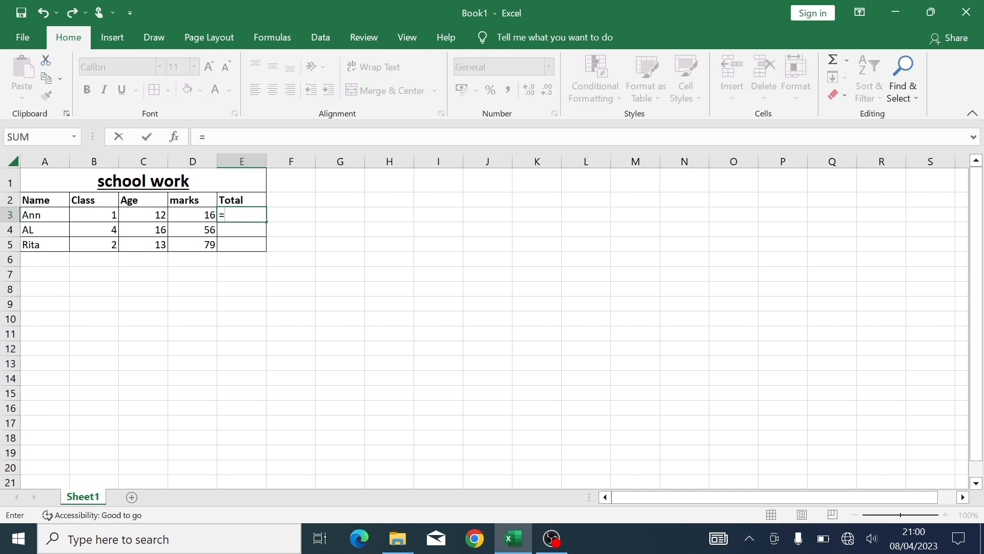
text(sum)
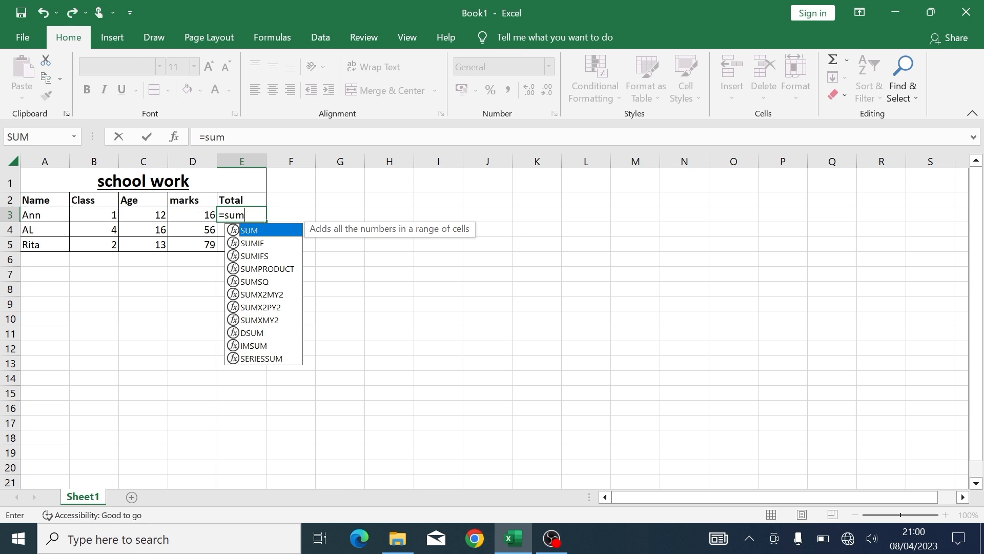
text(()
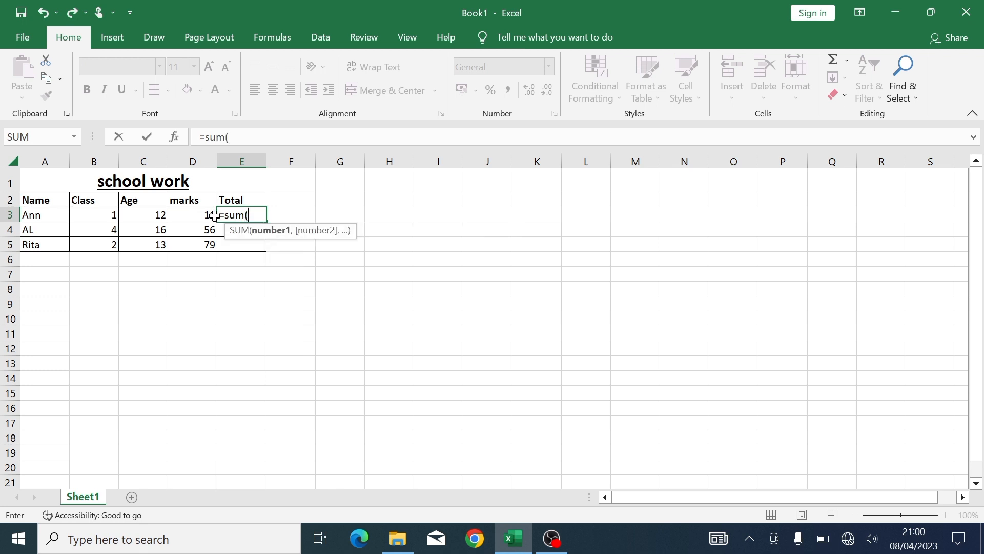
click(160, 214)
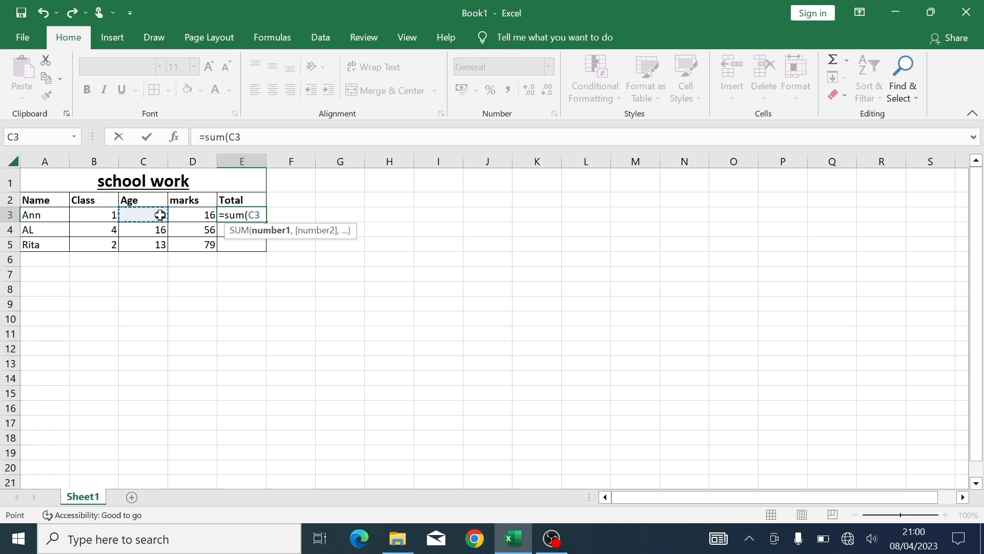
click(179, 216)
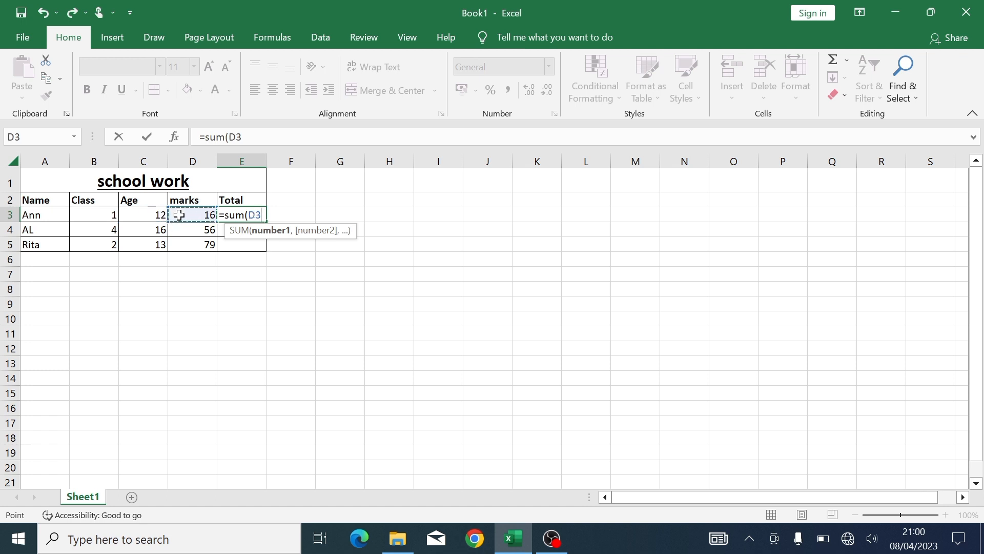
click(151, 219)
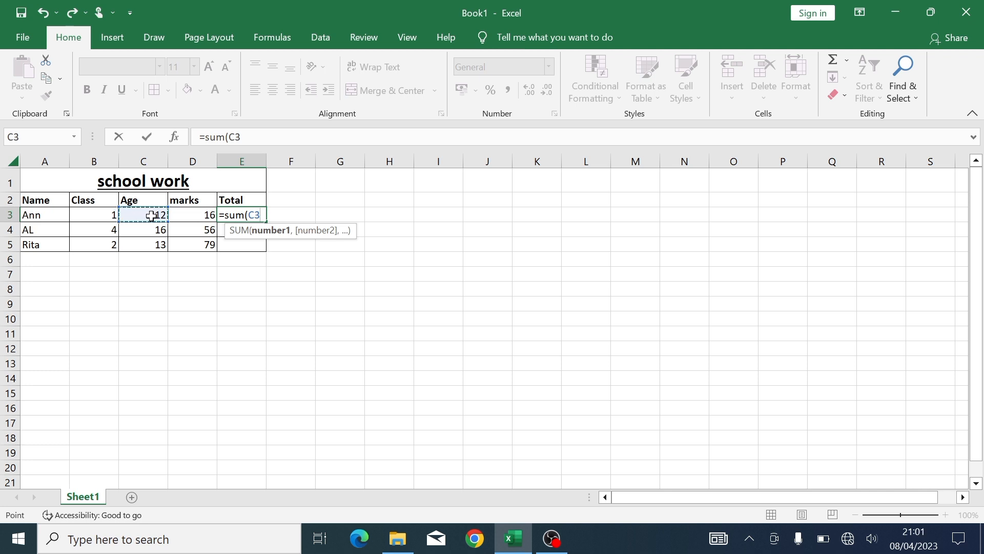
drag(168, 217, 190, 217)
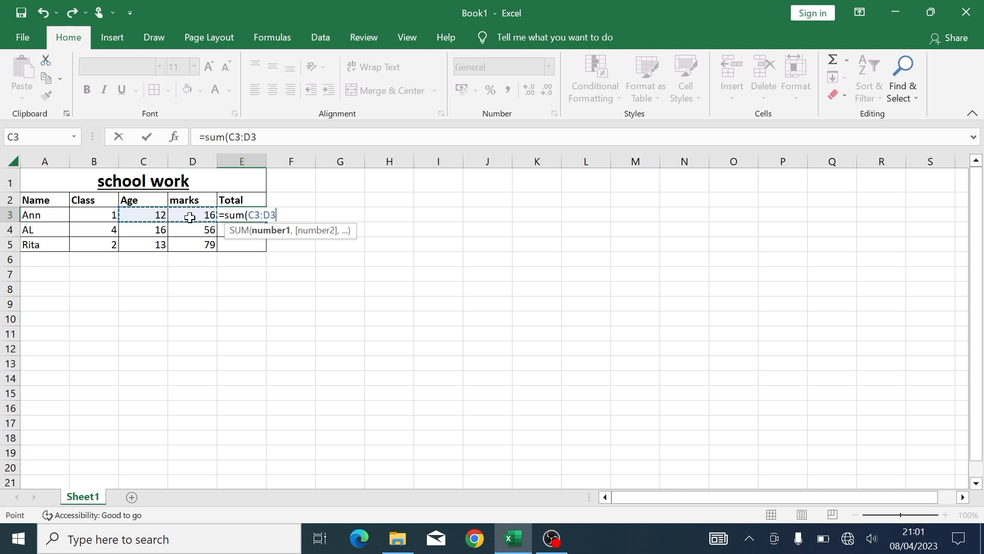
text())
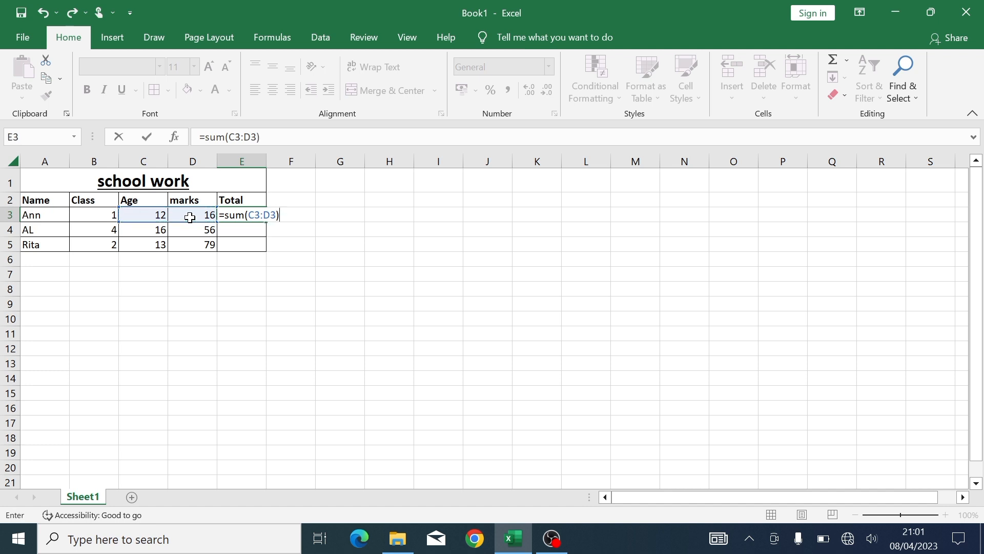
key(Return)
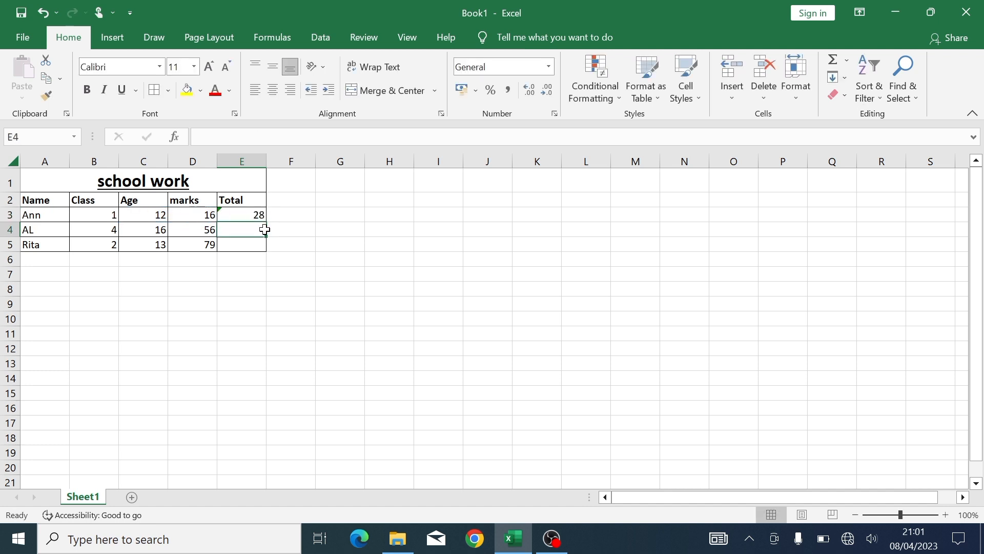
- Check E3's formula warning options and fill the SUM formula down to E5
click(257, 216)
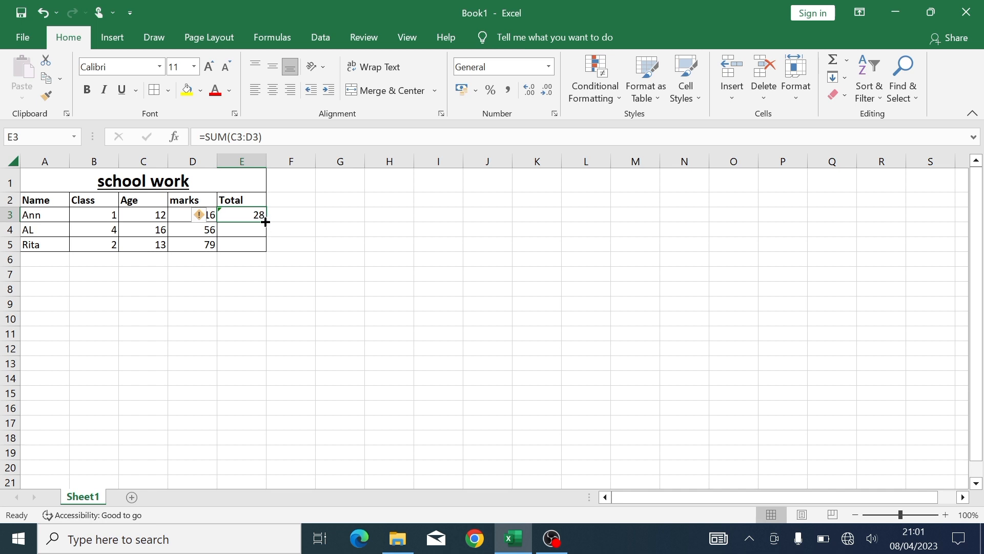
mouse_move(204, 216)
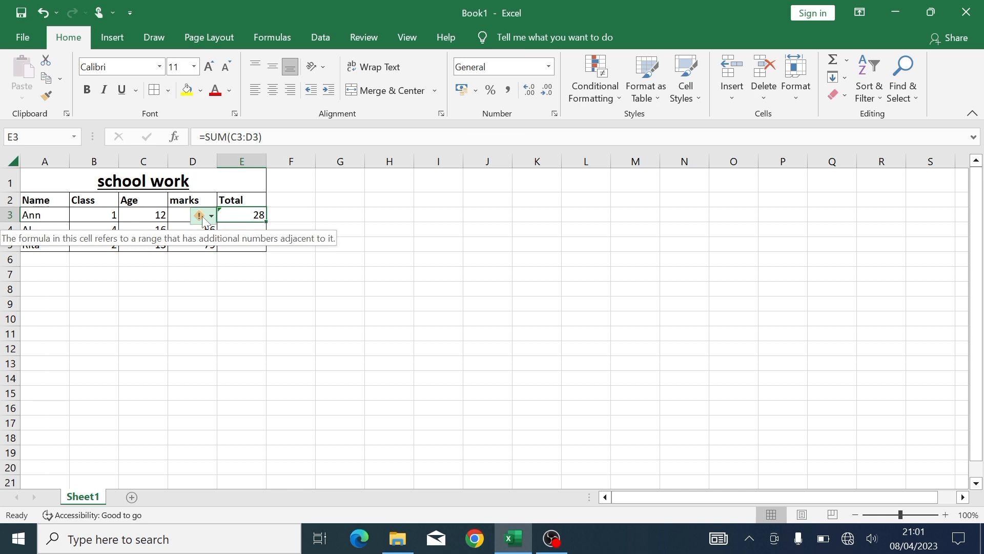
click(211, 217)
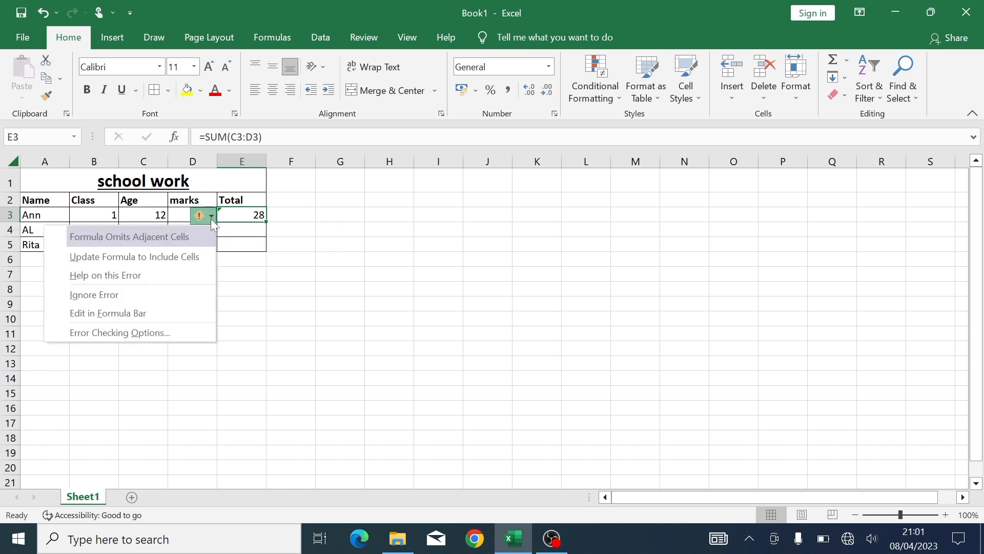
click(211, 219)
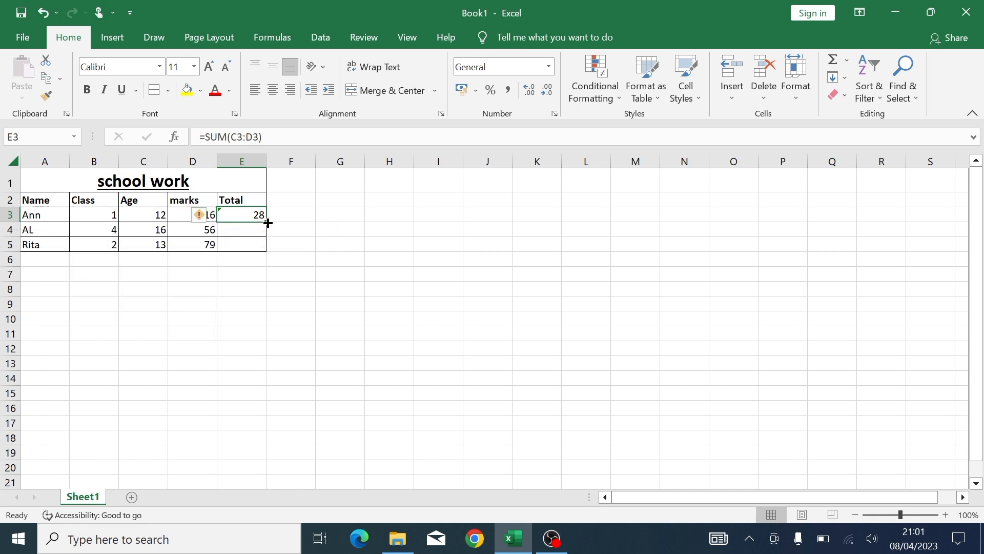
drag(268, 222, 263, 249)
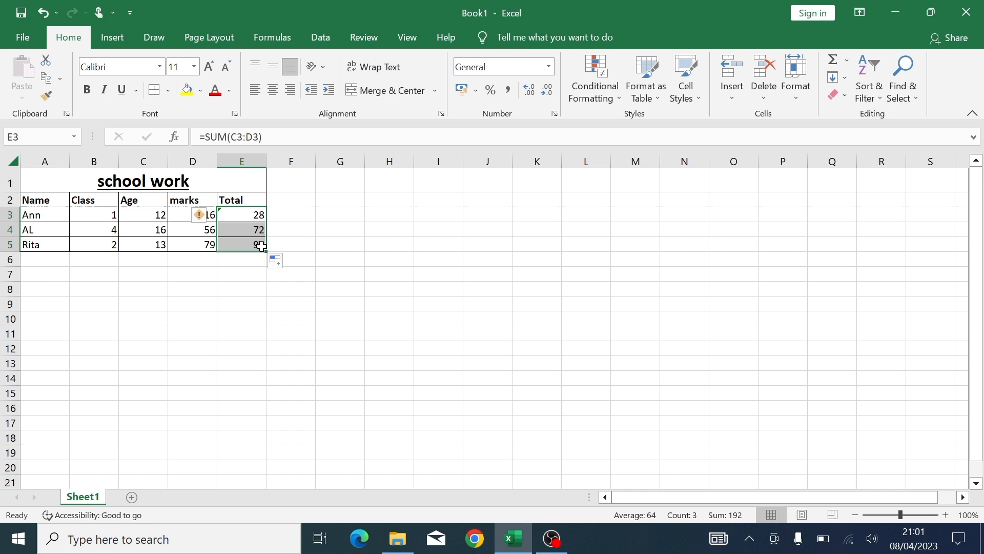
click(317, 265)
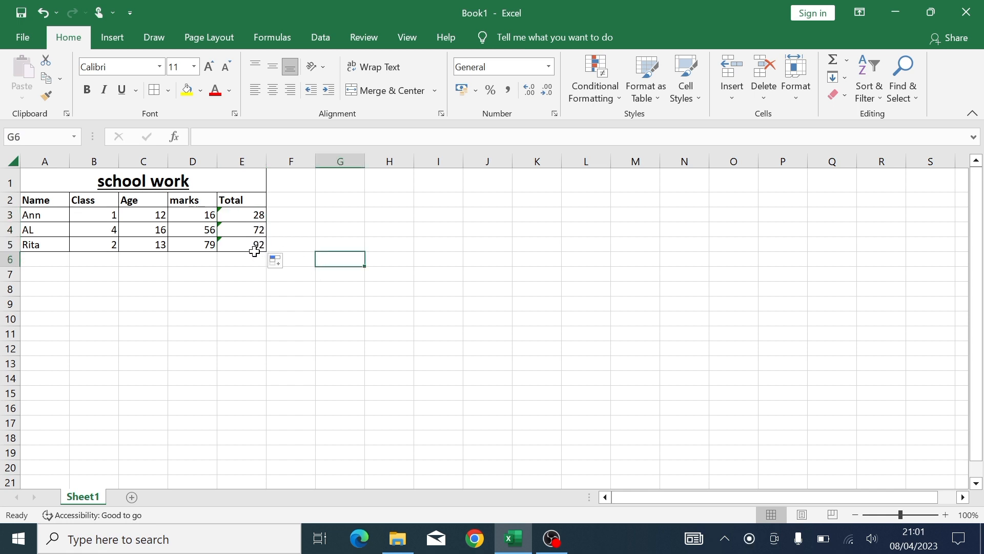
- Undo the fill and drag E3's formula down to E5 again, giving 72 and 92
click(256, 215)
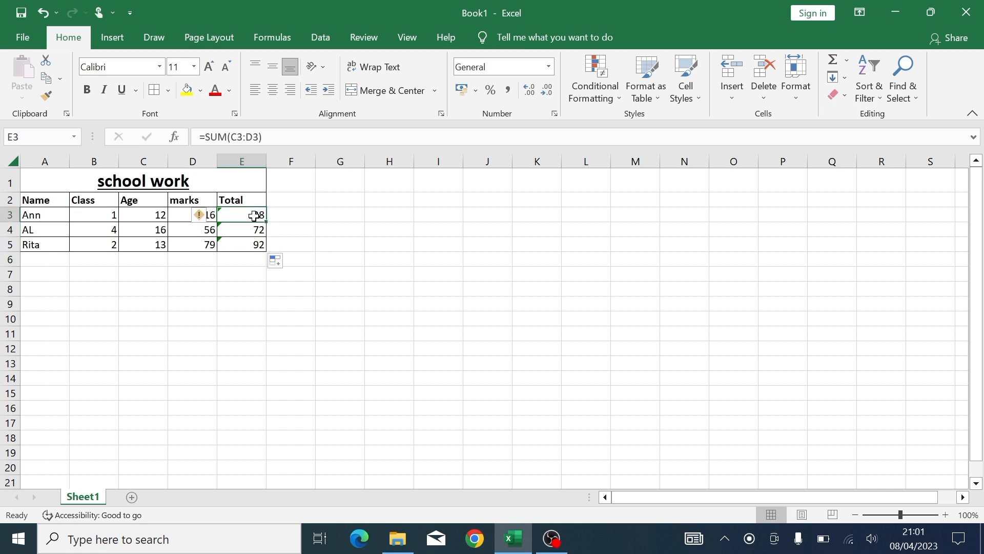
key(ctrl+z)
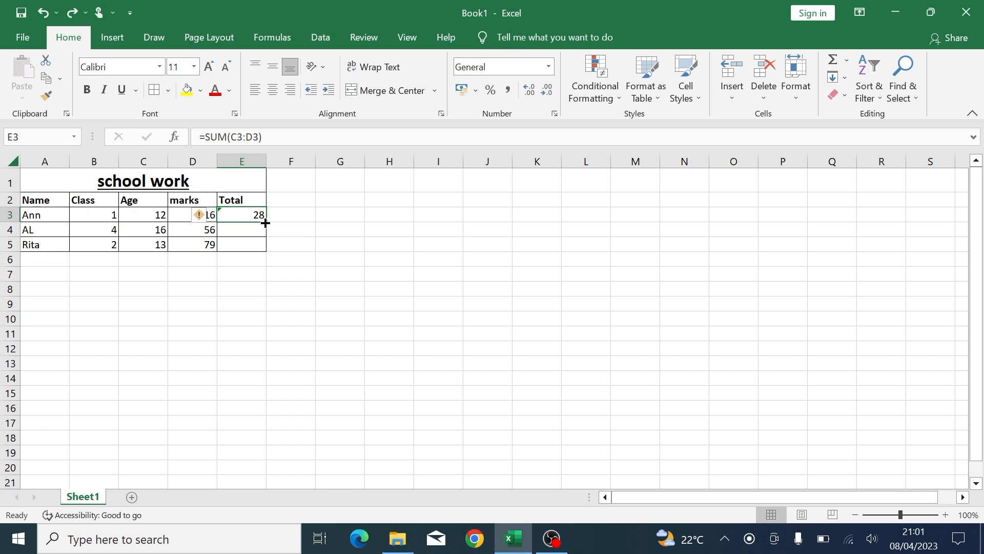
drag(265, 223, 268, 255)
click(304, 243)
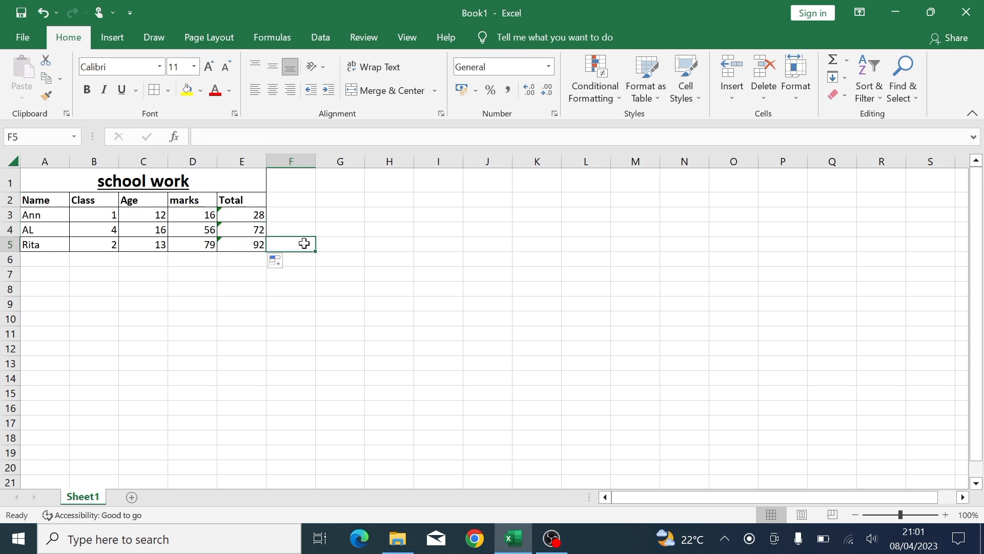
- Check Rita's total in E5 and browse the Formulas tab's AutoSum function list
click(258, 243)
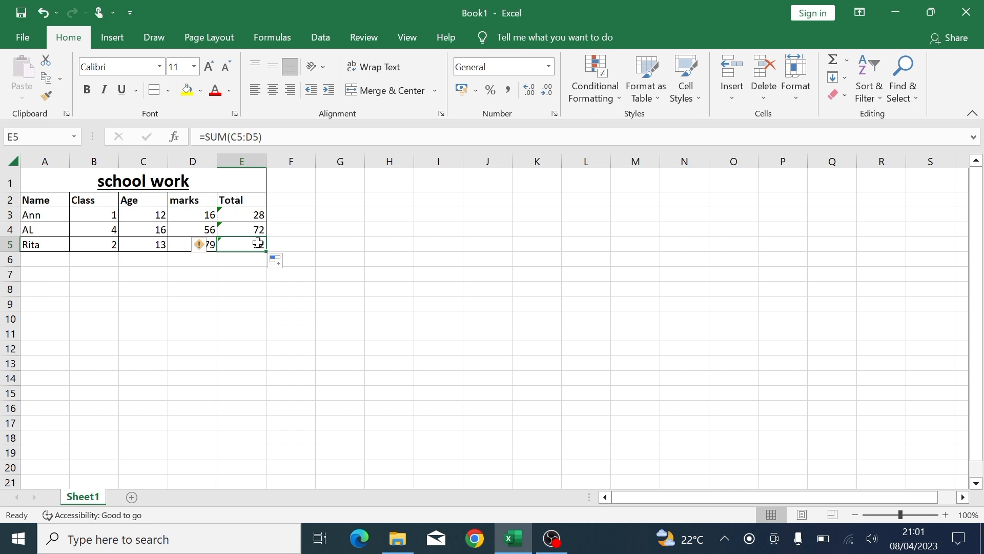
click(303, 255)
click(307, 203)
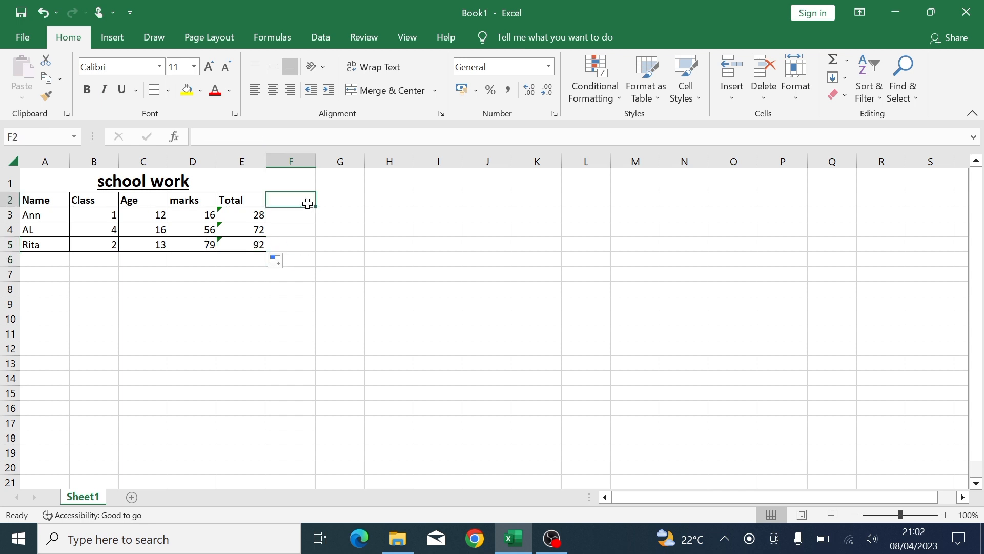
click(256, 40)
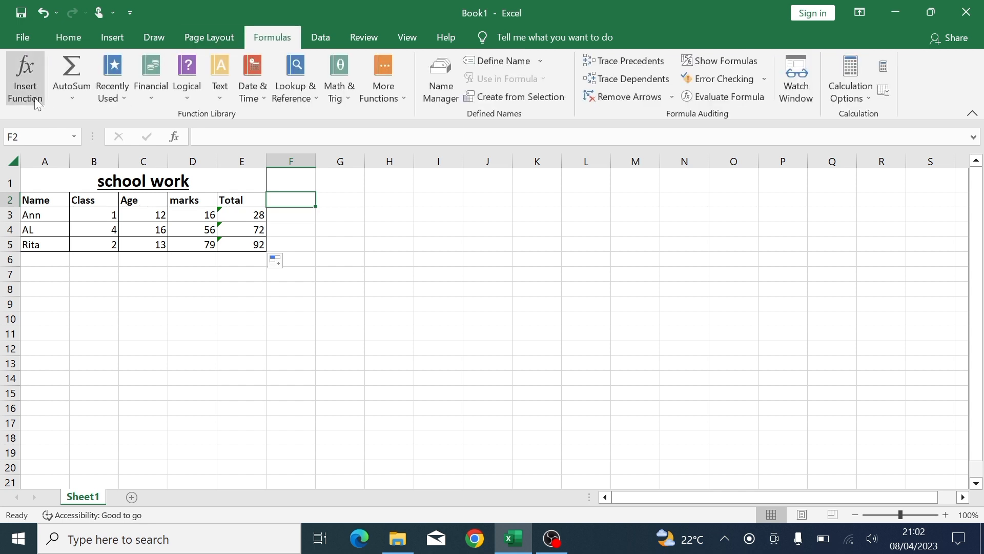
click(71, 96)
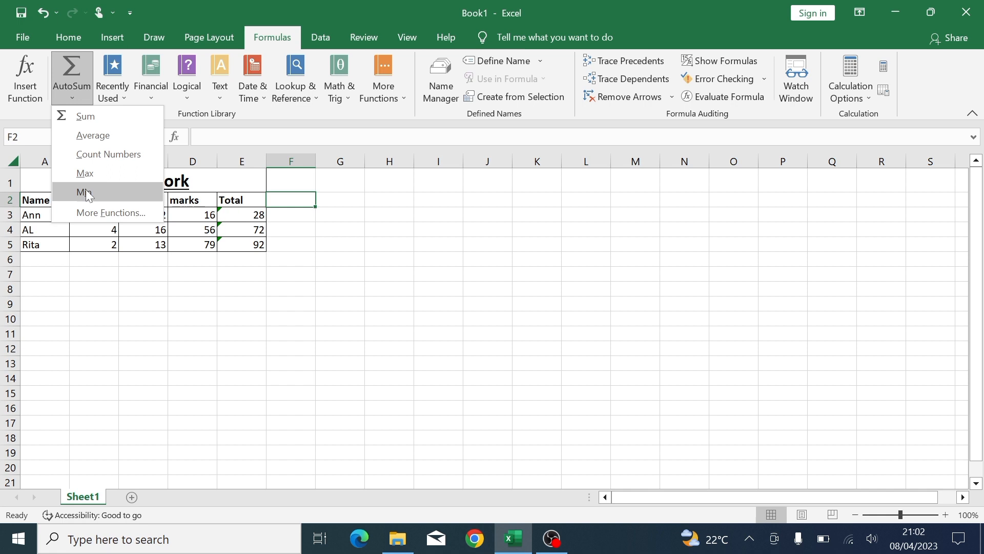
click(323, 213)
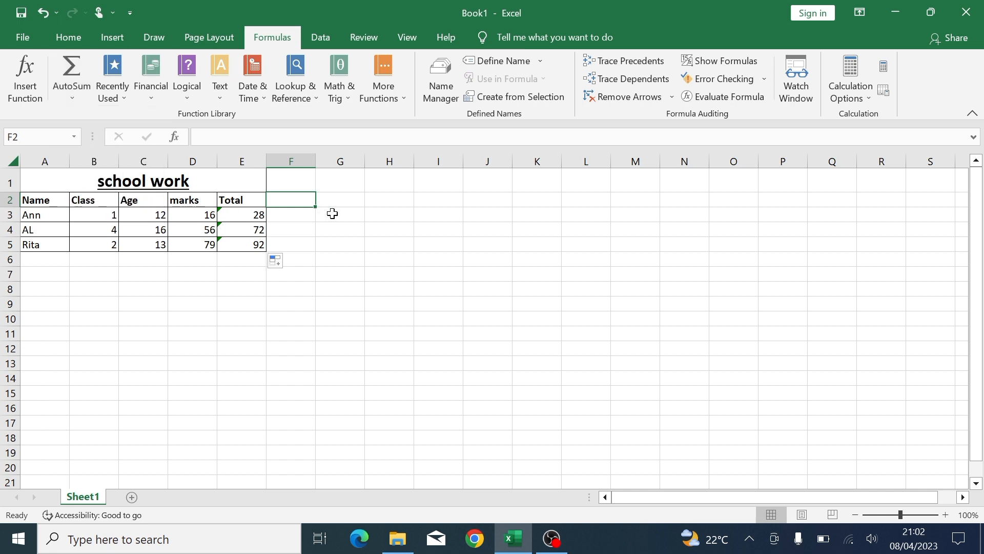
- Check AL's total formula in E4 and select cell F3
click(333, 213)
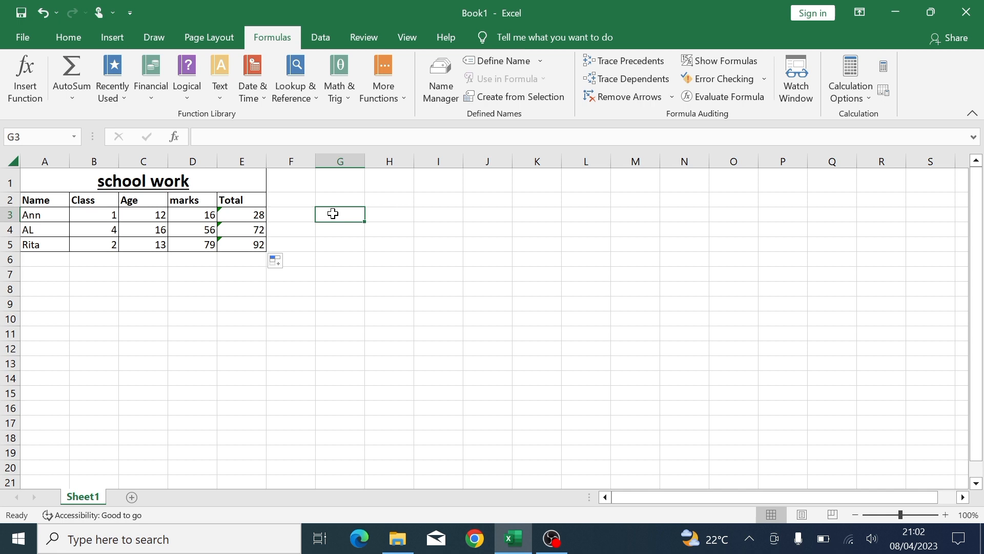
click(247, 227)
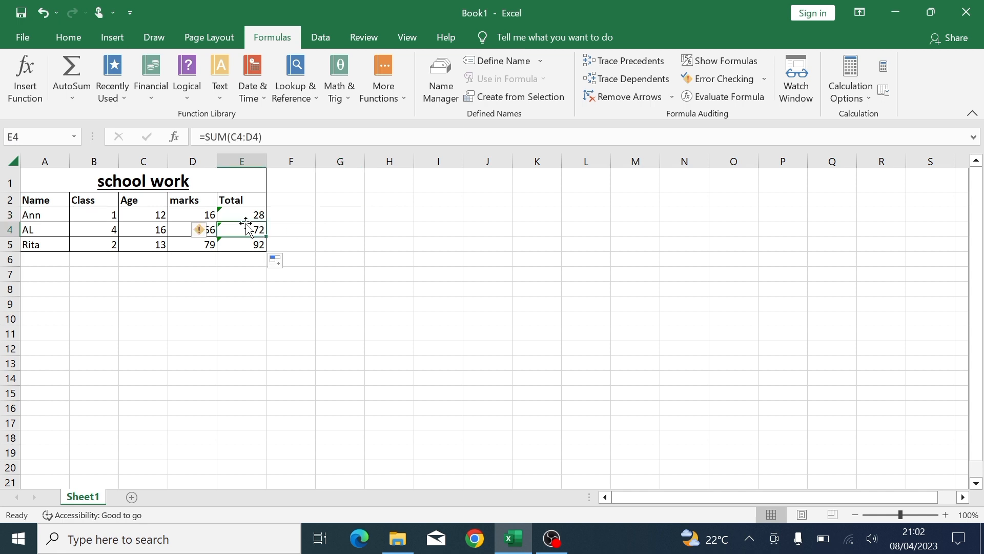
click(295, 218)
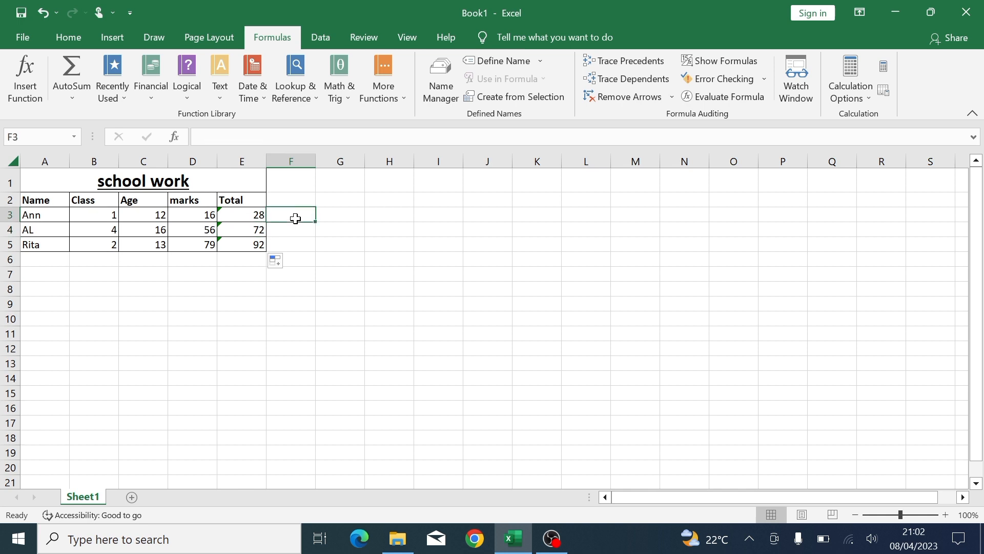
- Enter the addition formula =(C3+D3) in F3, giving 28
text(=()
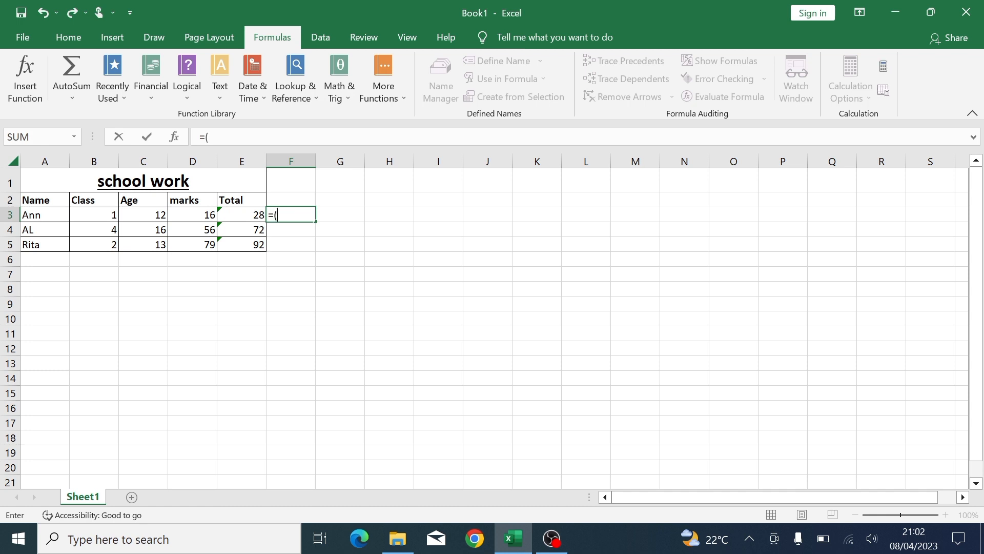
click(156, 217)
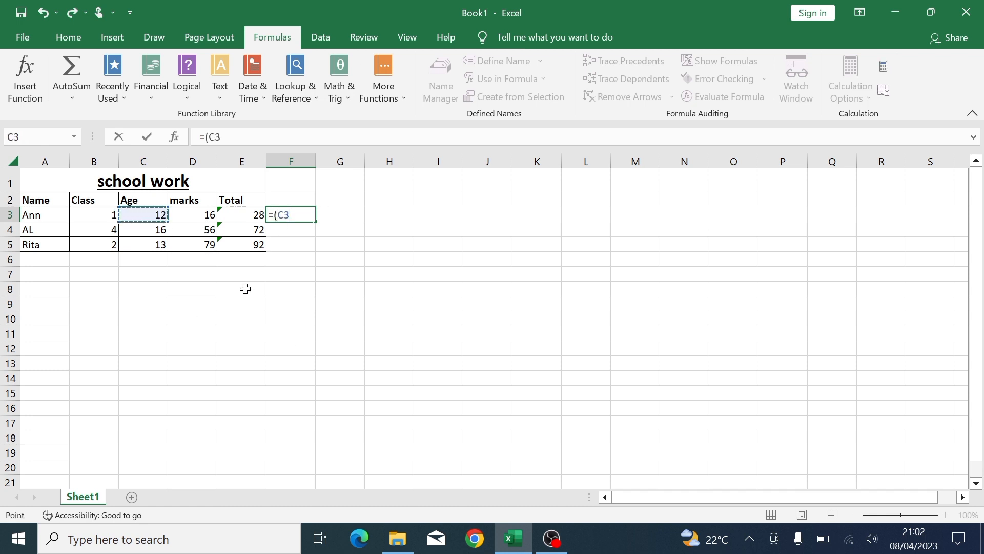
text(+)
click(202, 216)
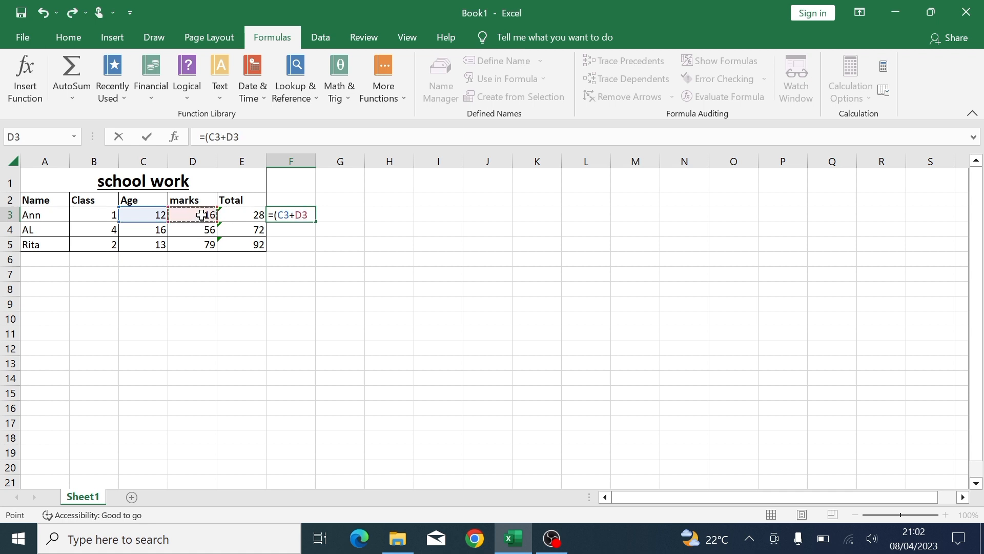
text())
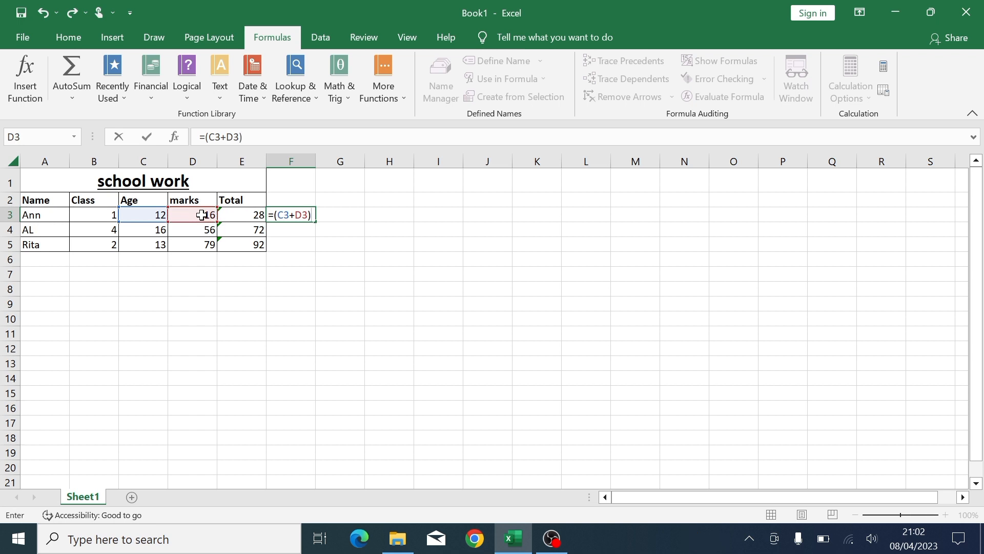
key(Return)
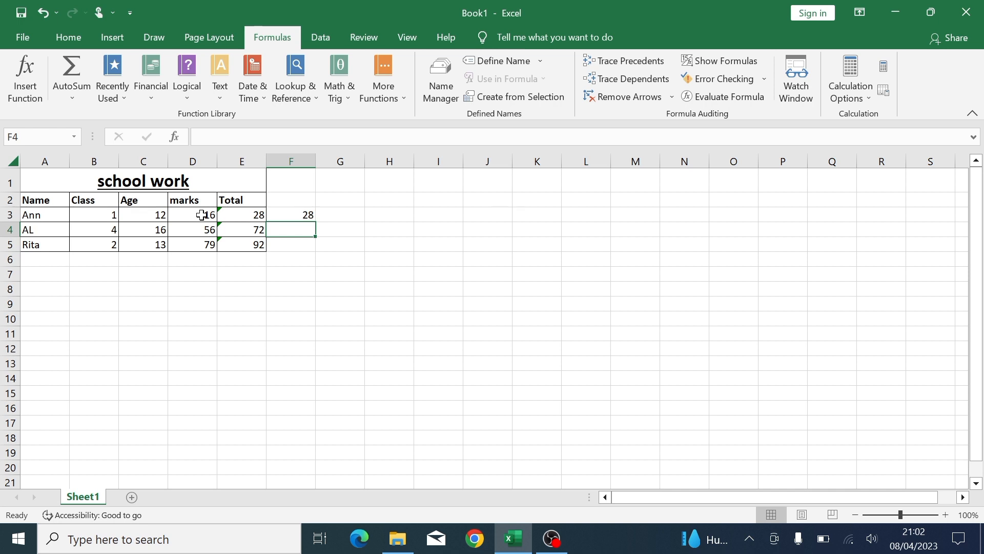
- Compare F3's addition formula with E3's SUM formula, then select cell G4
click(282, 214)
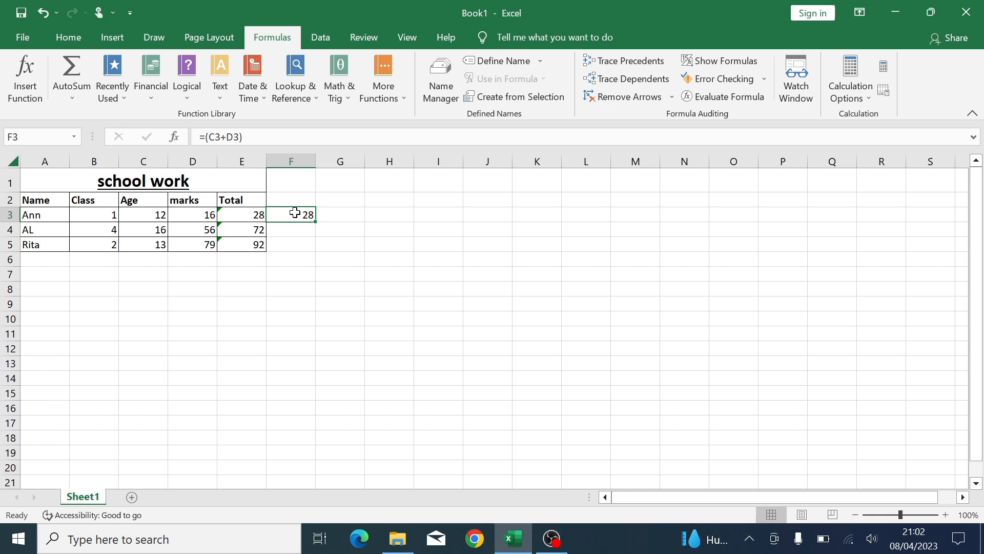
click(258, 214)
click(282, 214)
click(258, 219)
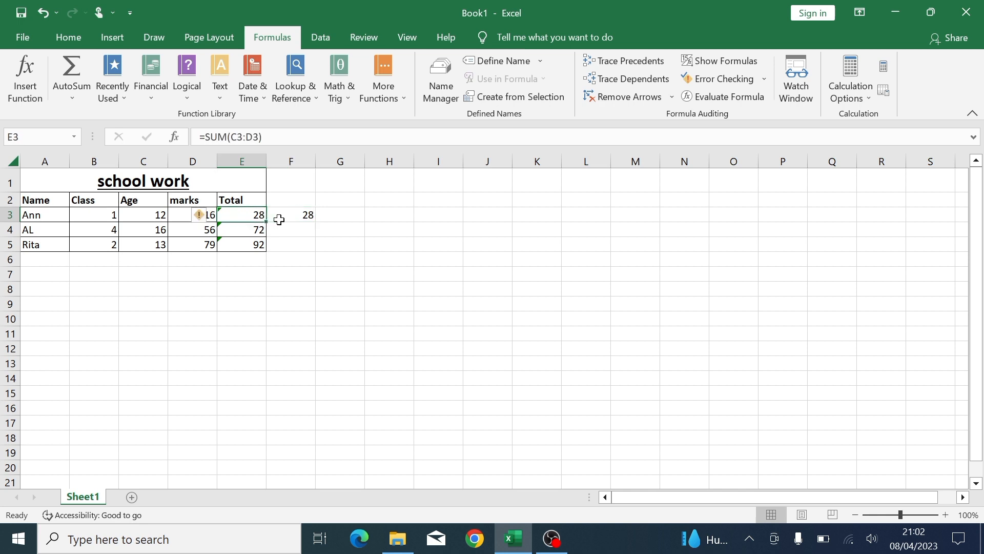
click(287, 229)
click(345, 233)
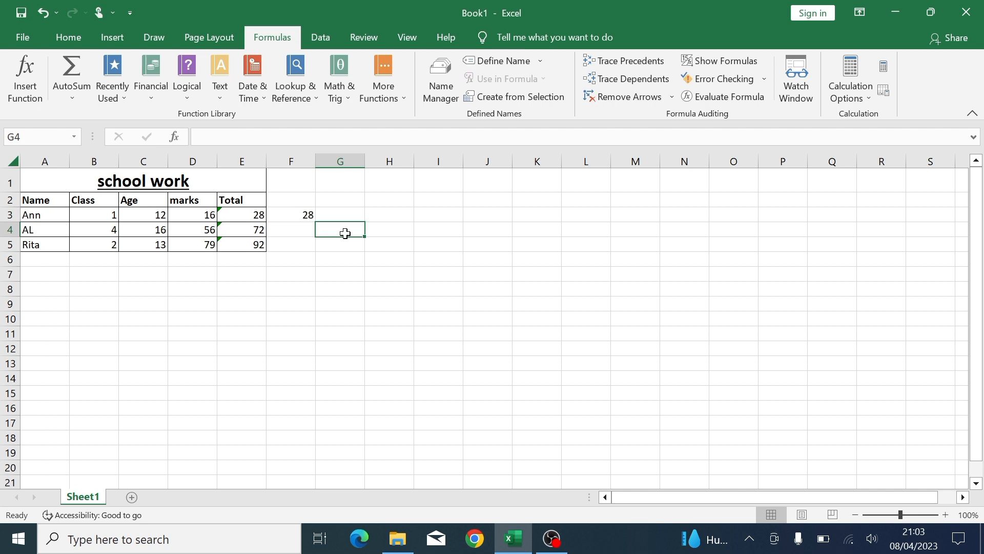
- Enter the subtraction formula =(E4-E3) in G4, giving 44
text(=)
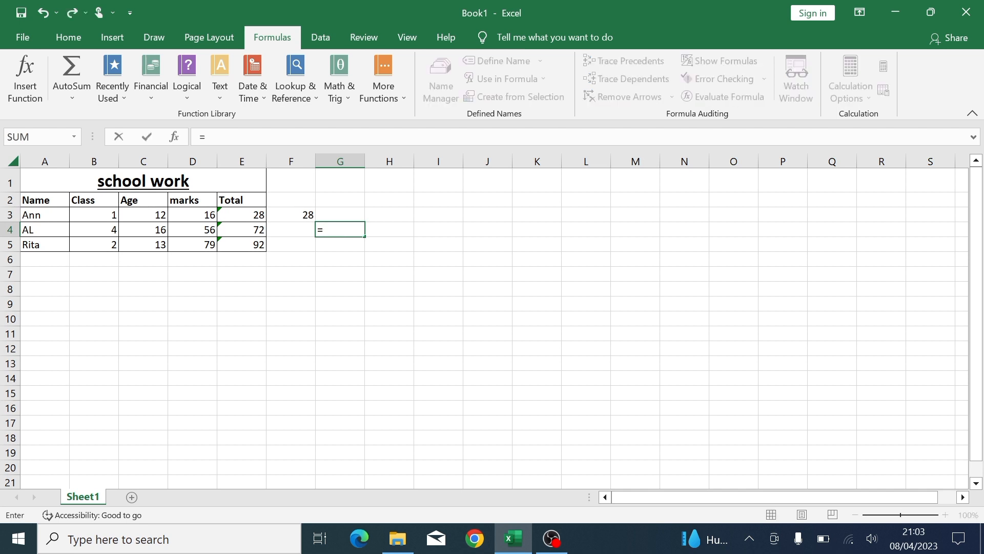
text(()
click(241, 231)
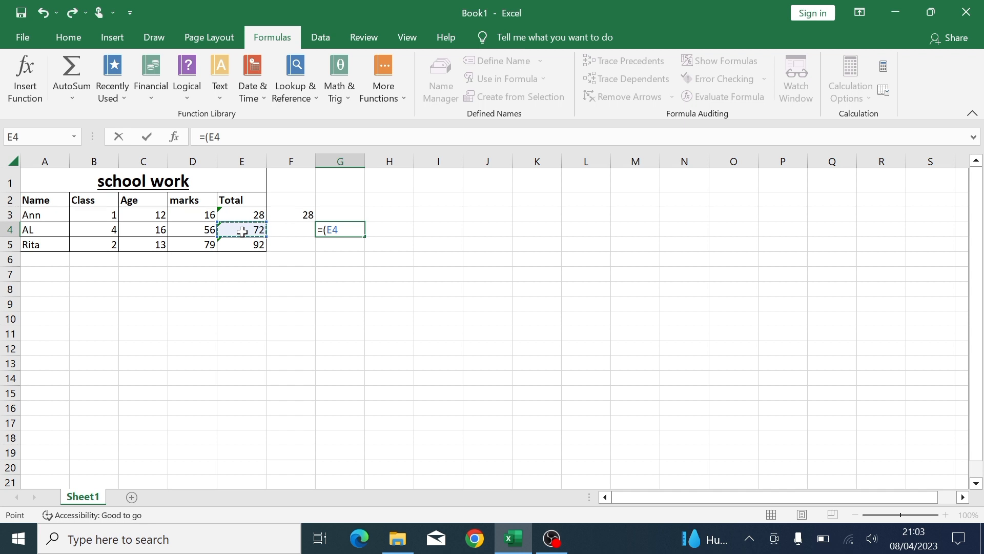
text(-)
click(248, 217)
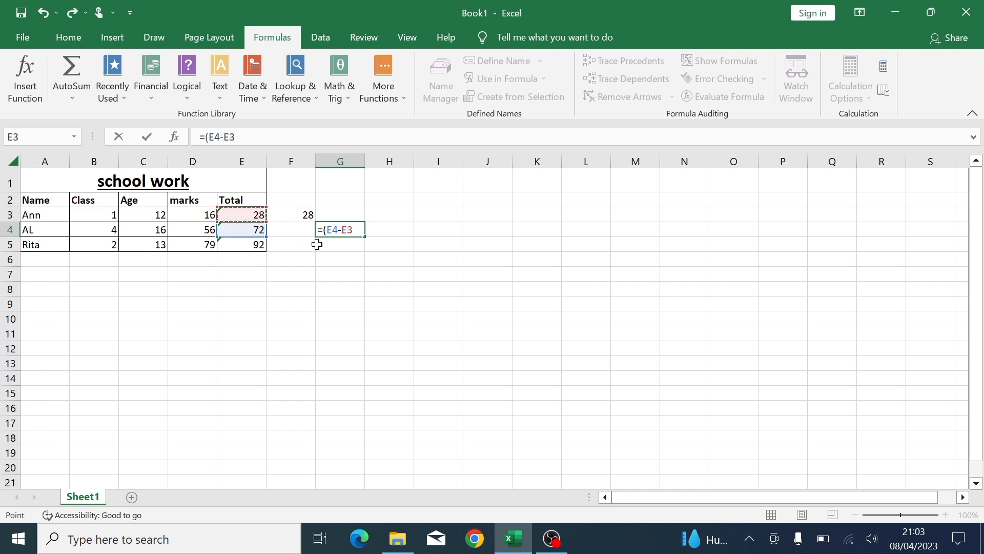
text())
key(Return)
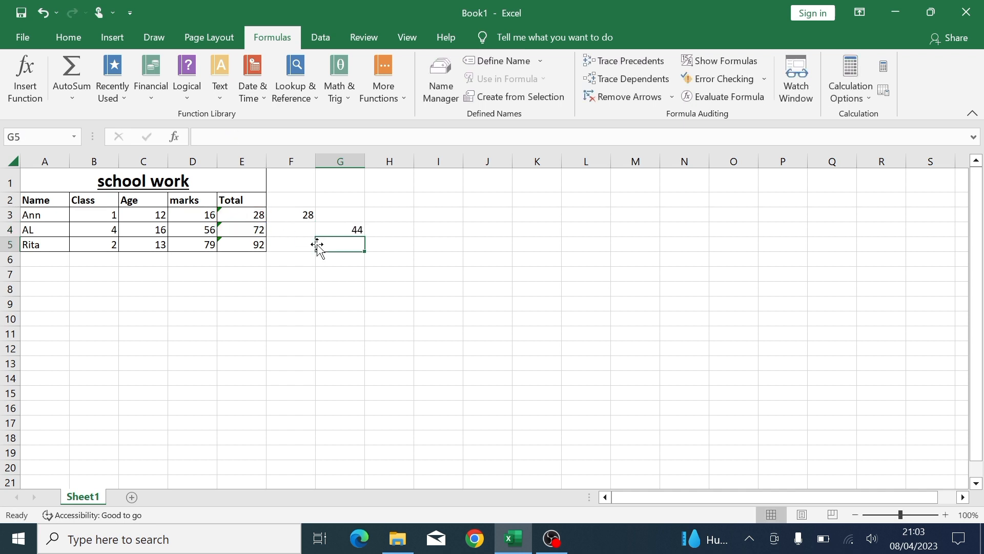
click(336, 229)
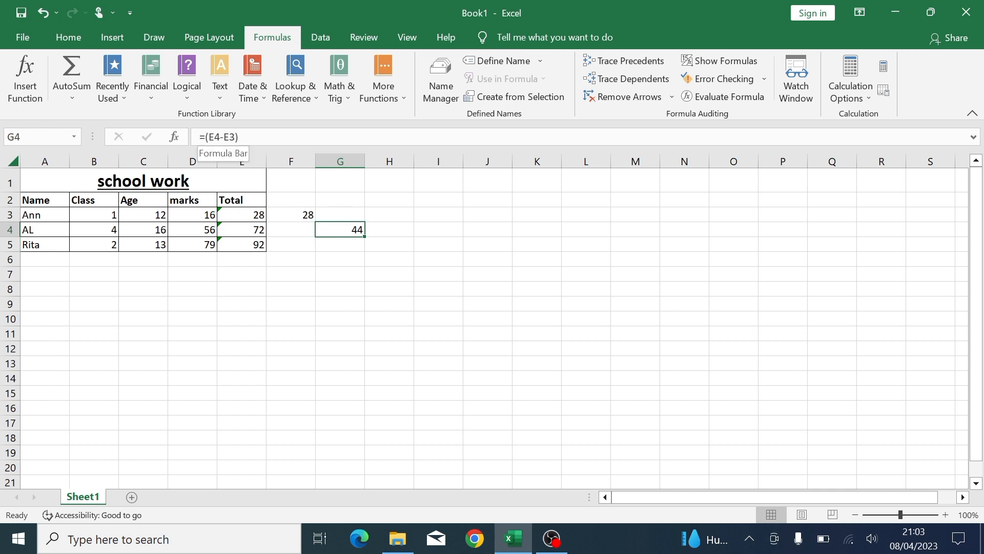
- Enter the multiplication formula =(B4*C4) in G5, giving 64, and begin a formula in G6
click(354, 247)
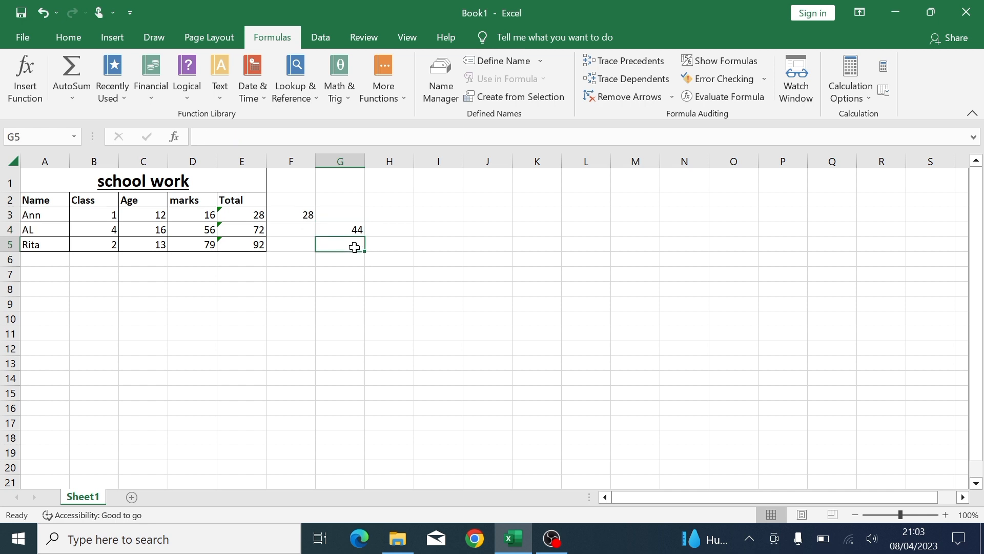
text(=()
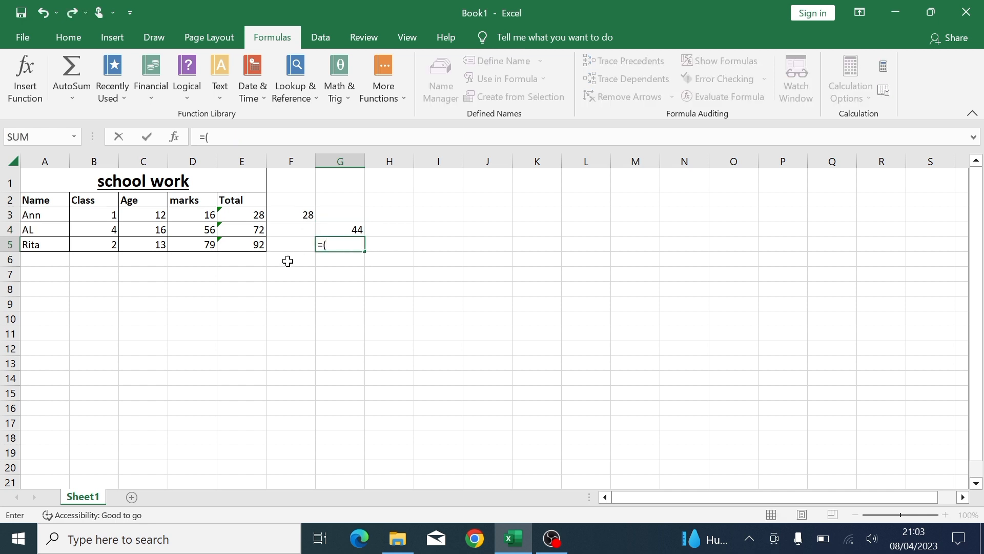
click(110, 230)
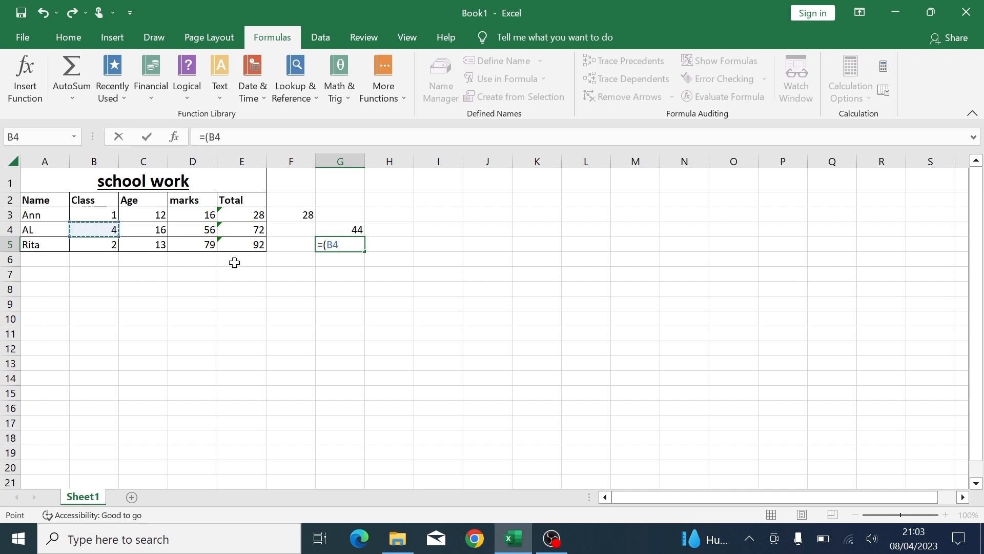
text(*)
click(154, 232)
text())
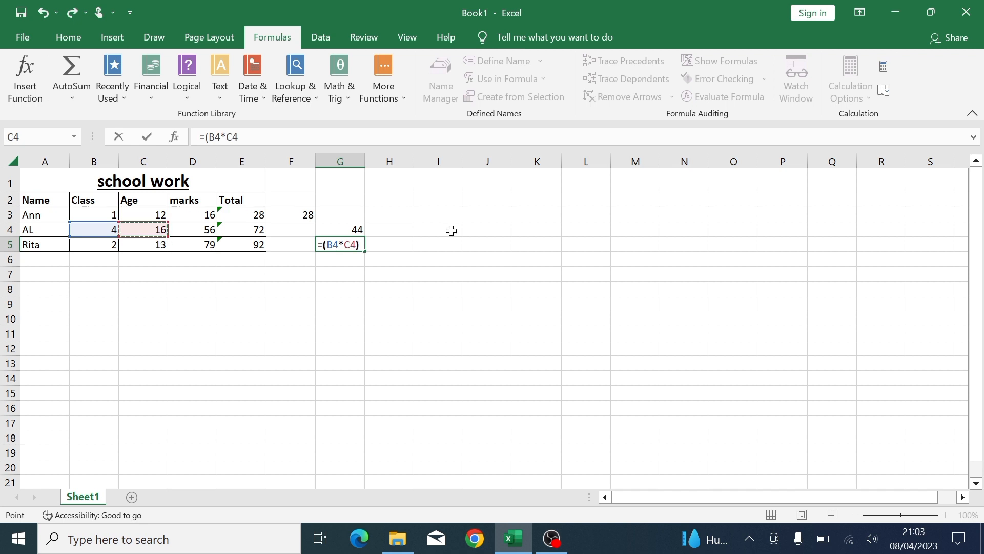
key(Return)
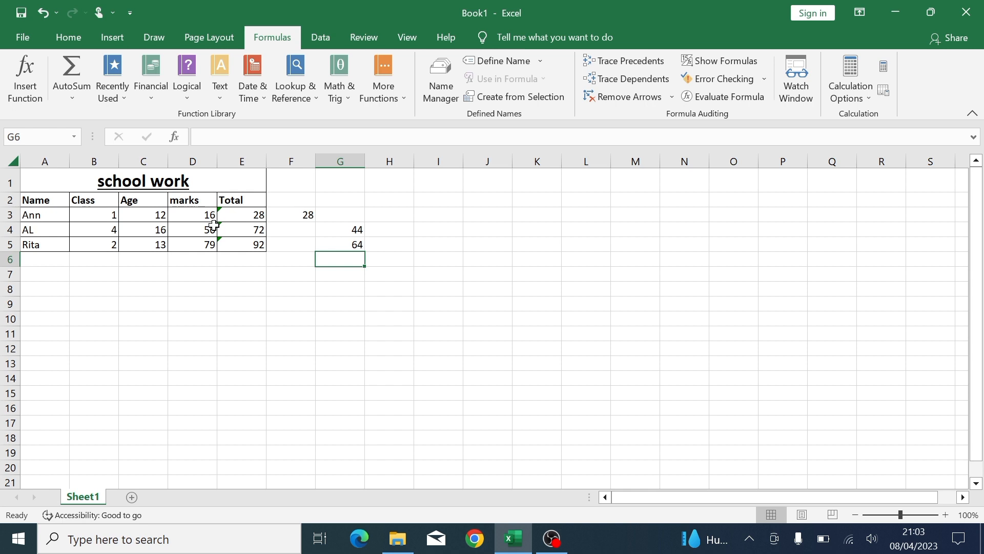
text(=()
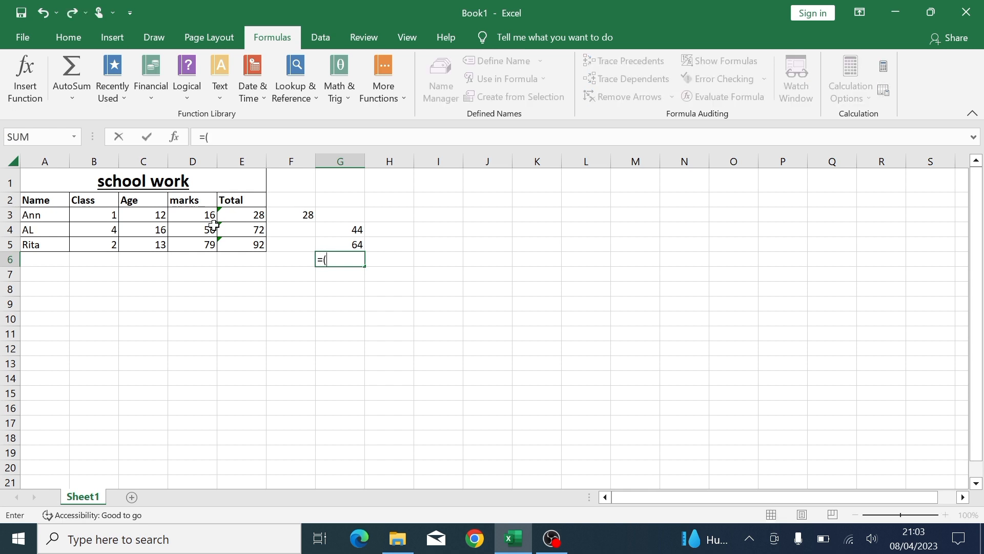
- Complete the division formula =(C5/D5) in G6, showing 0.164557
click(132, 248)
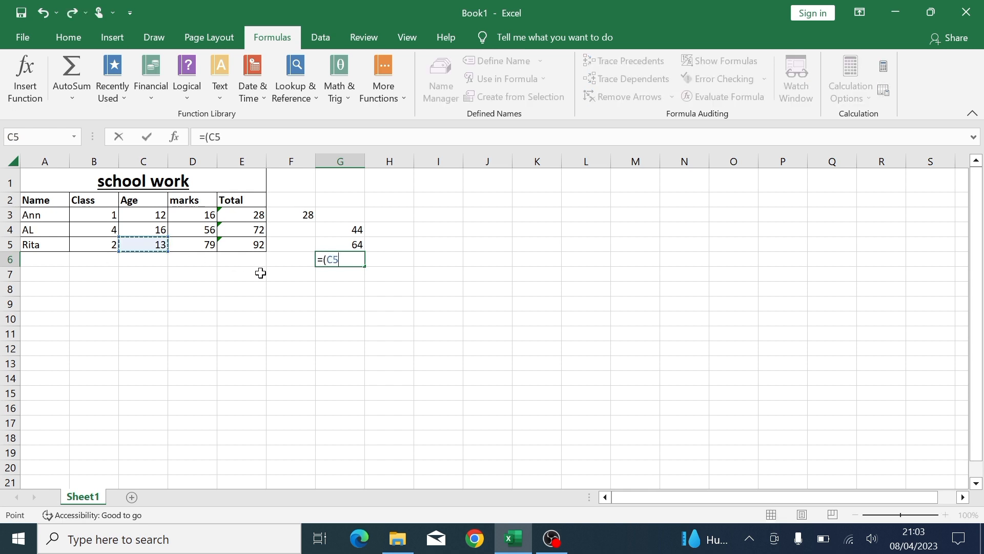
text(/)
click(207, 243)
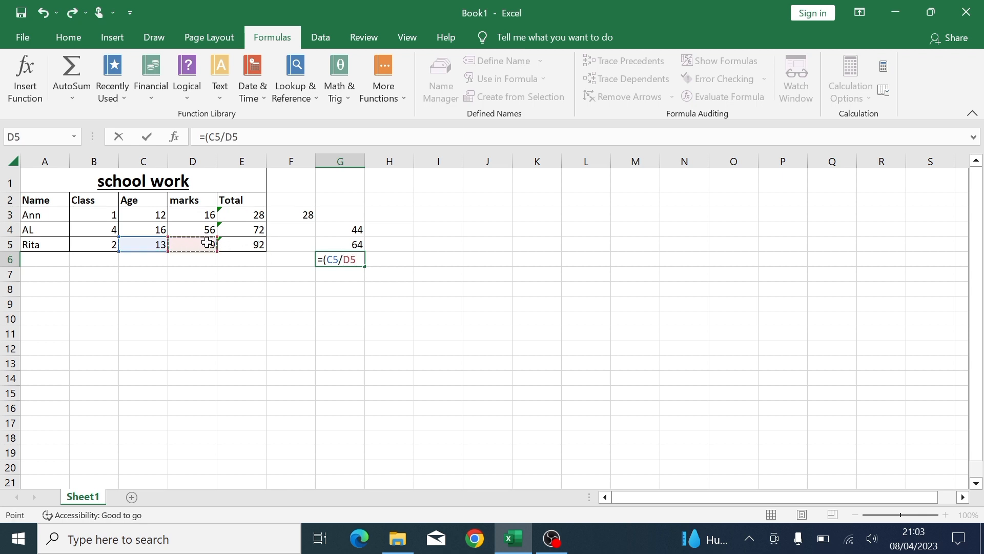
text())
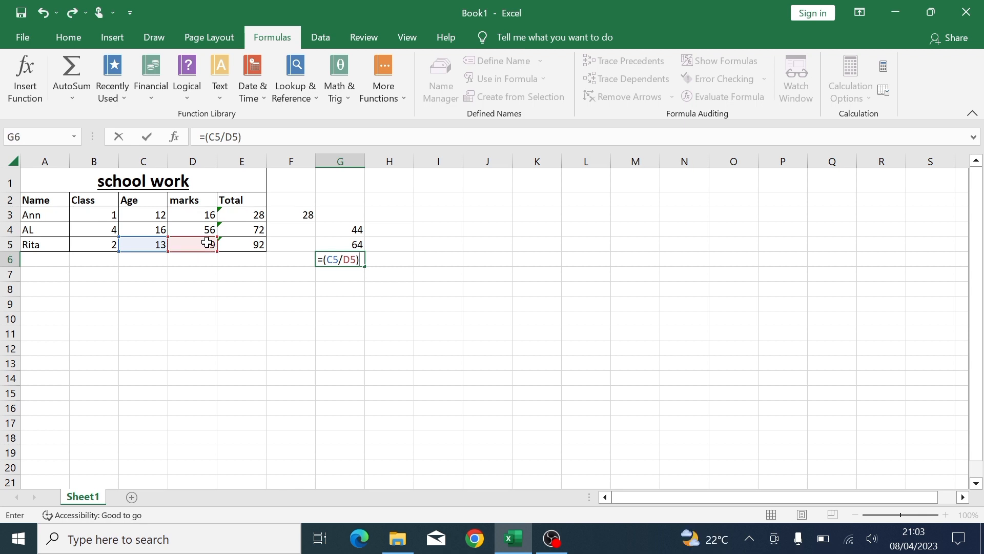
key(Return)
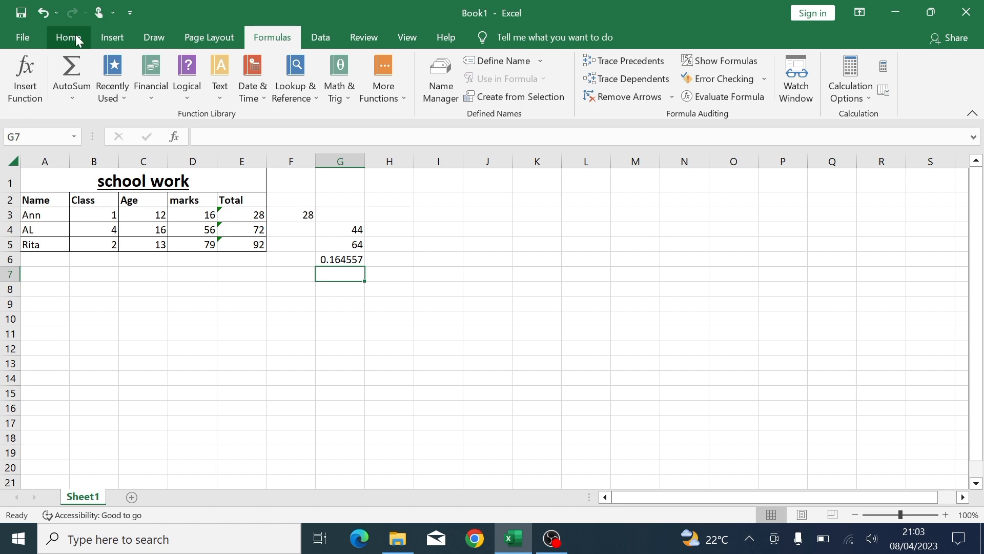
- Look through the Insert, Draw and Page Layout ribbons, then return to Home
click(112, 37)
click(153, 38)
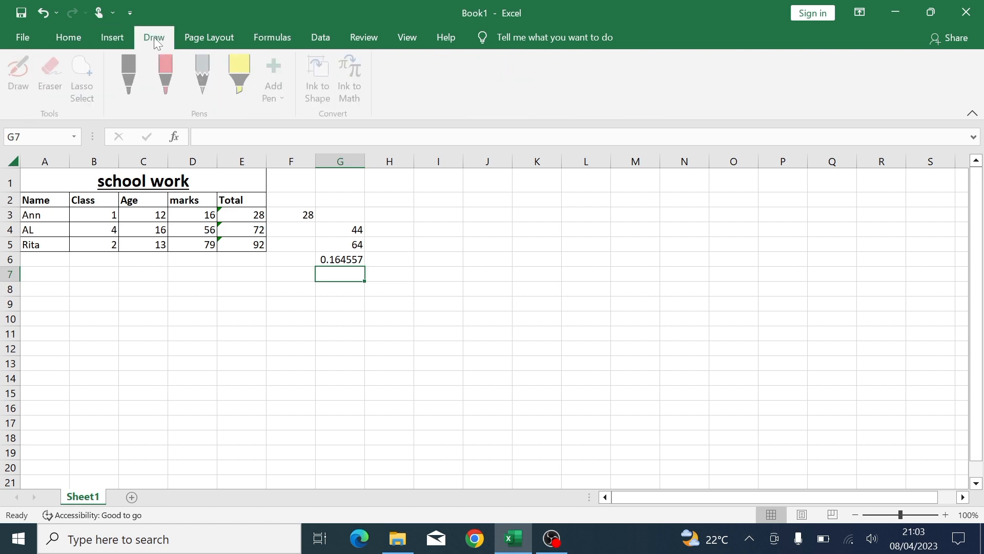
click(203, 37)
click(62, 37)
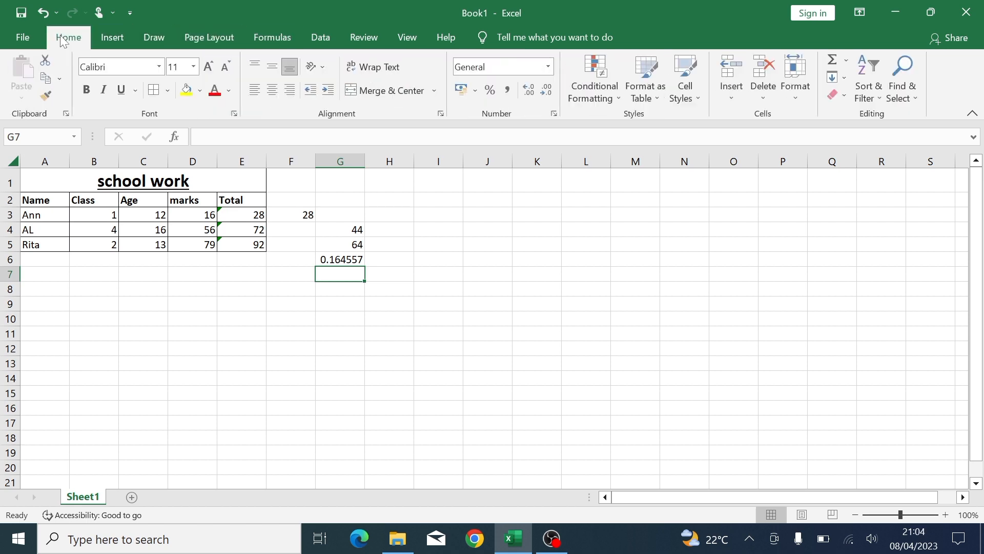